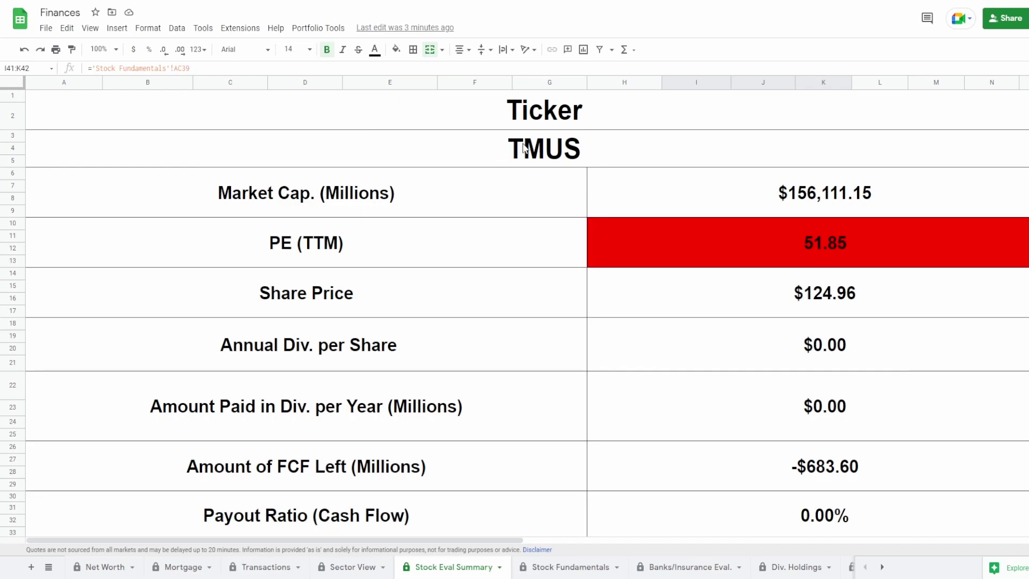
Inspect the formulas behind the TMUS ticker, Market Cap, PE (TTM), Share Price, dividends and Amount of FCF Left
{"action": "left_click", "coordinate": [512, 146]}
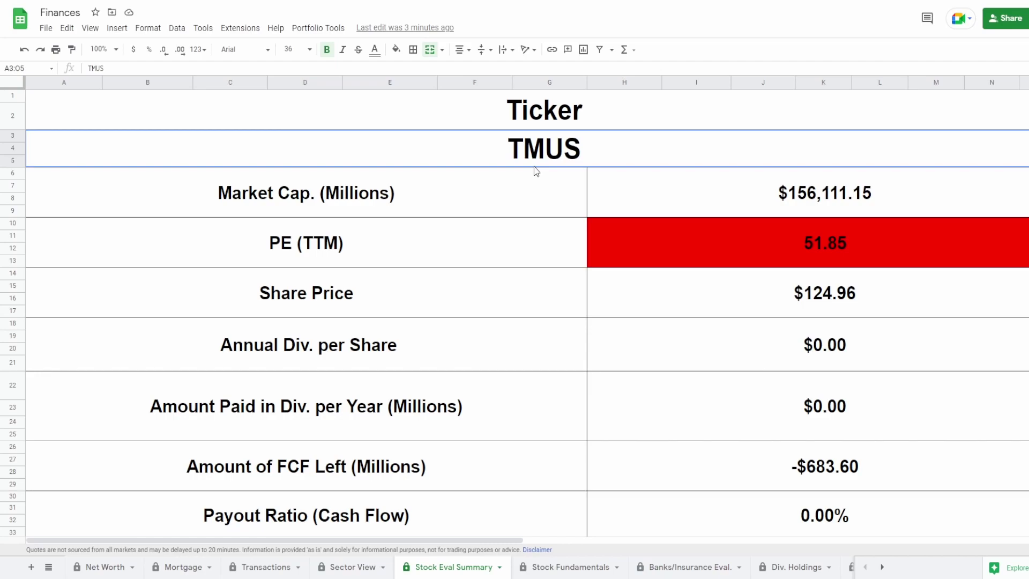
{"action": "left_click", "coordinate": [671, 195]}
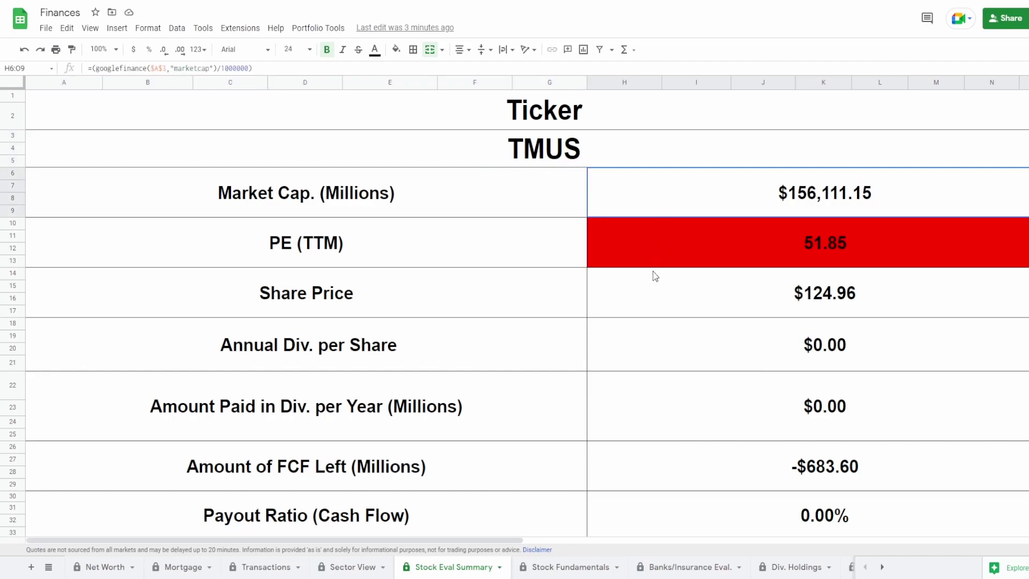
{"action": "left_click", "coordinate": [698, 256]}
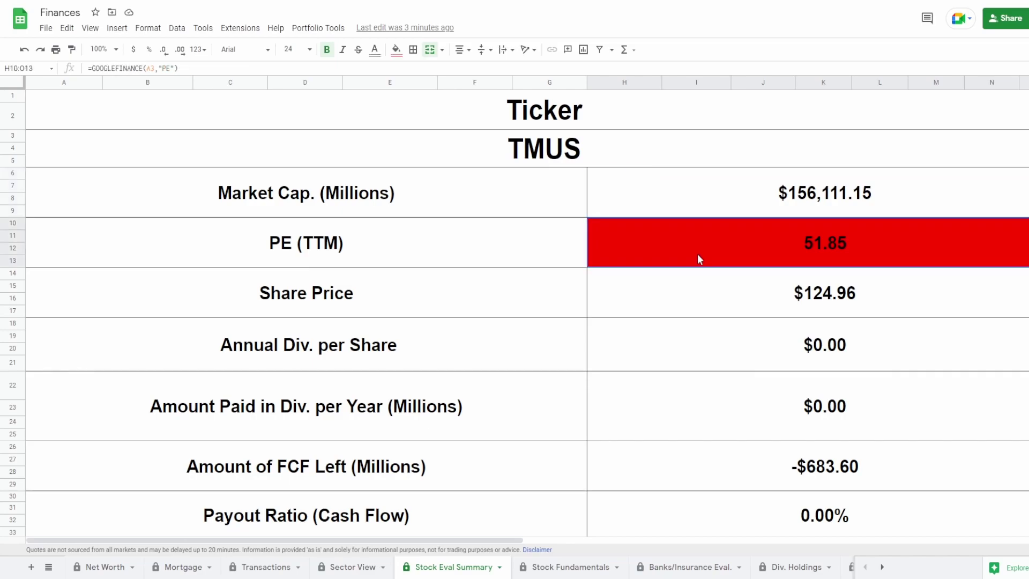
{"action": "left_click", "coordinate": [725, 311]}
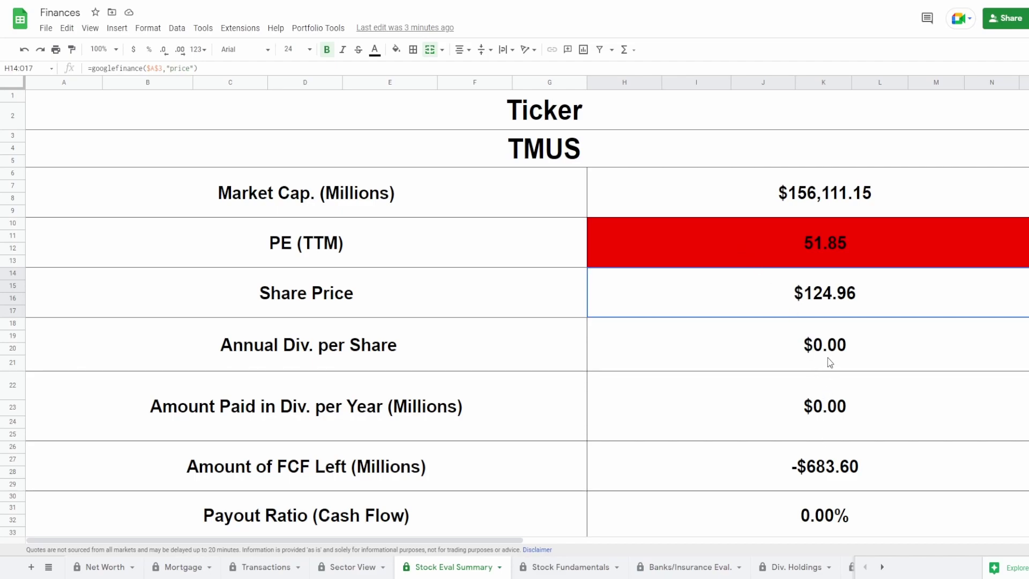
{"action": "left_click_drag", "start_coordinate": [828, 358], "coordinate": [825, 434]}
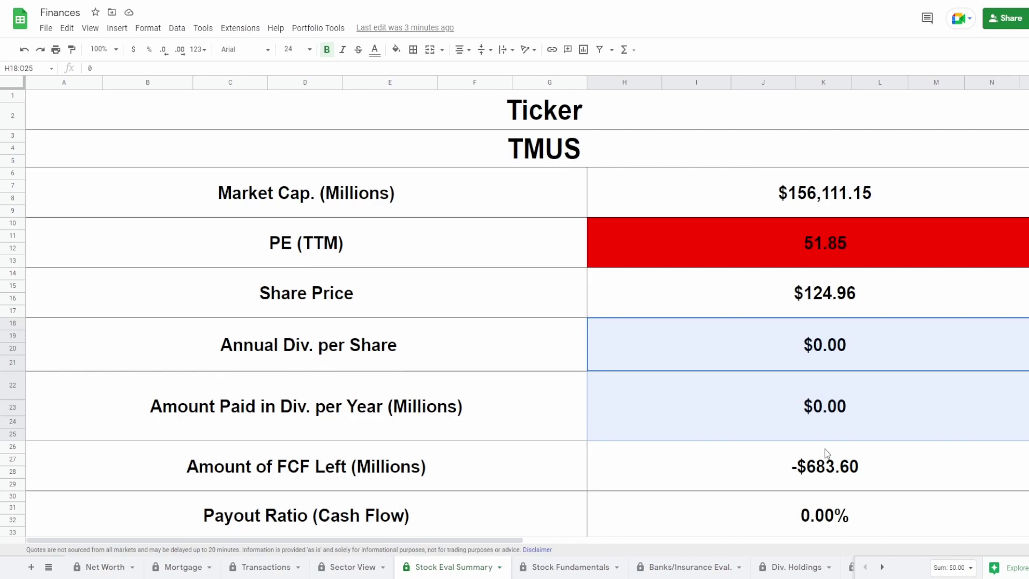
{"action": "left_click", "coordinate": [835, 472]}
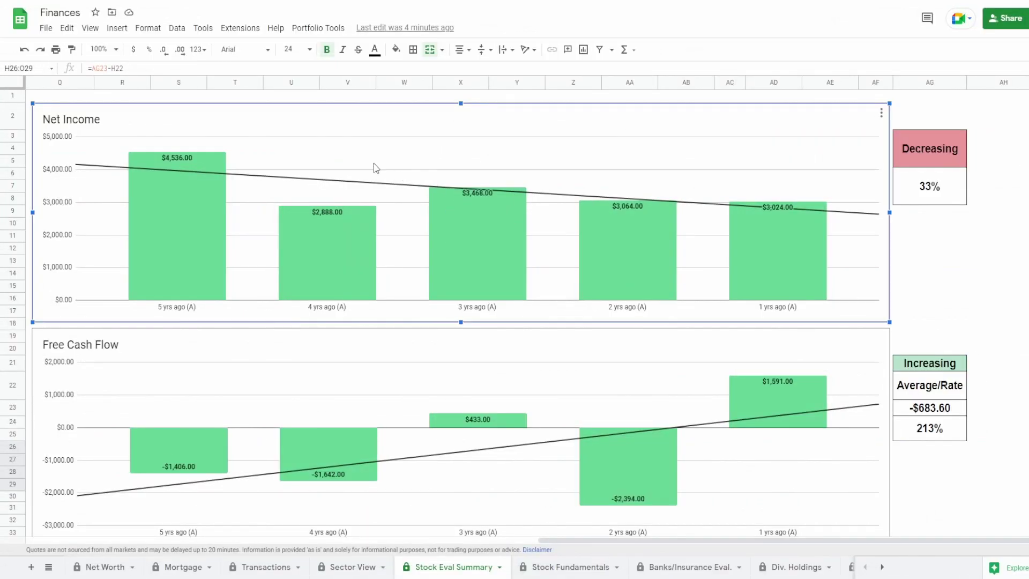
Check the formula behind the 33% figure beside the charts
{"action": "mouse_move", "coordinate": [156, 231]}
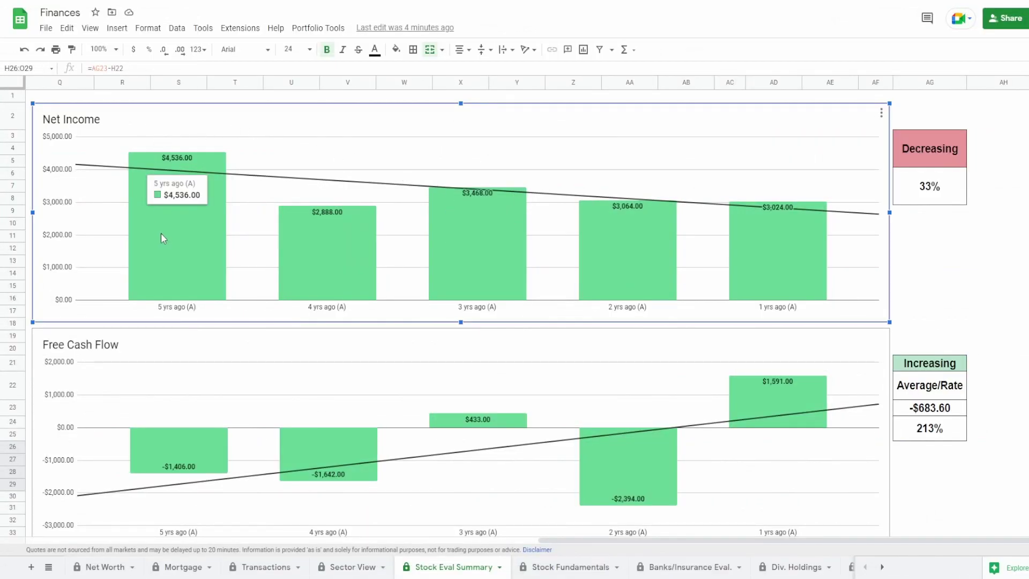
{"action": "mouse_move", "coordinate": [766, 239]}
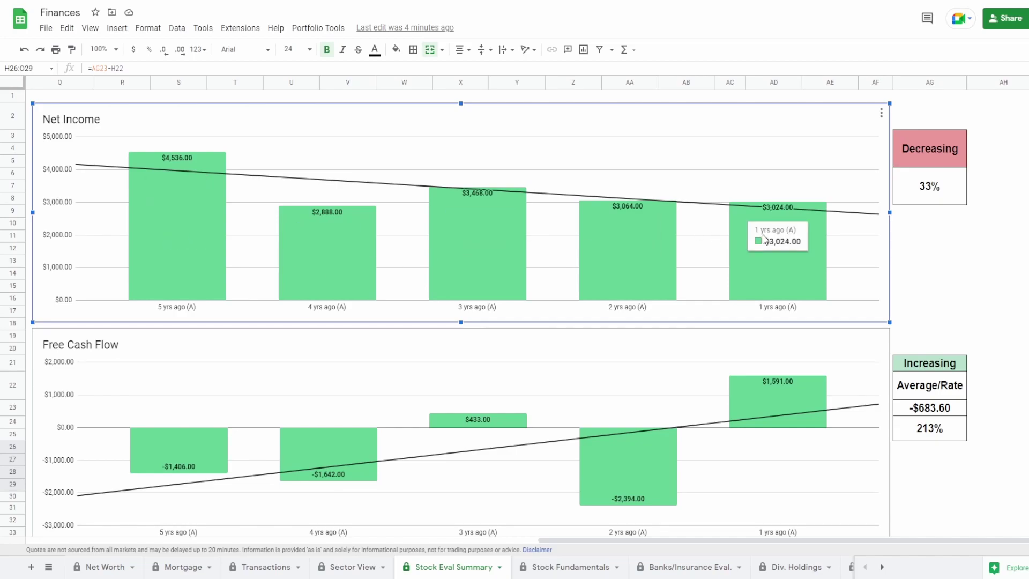
{"action": "left_click", "coordinate": [940, 194]}
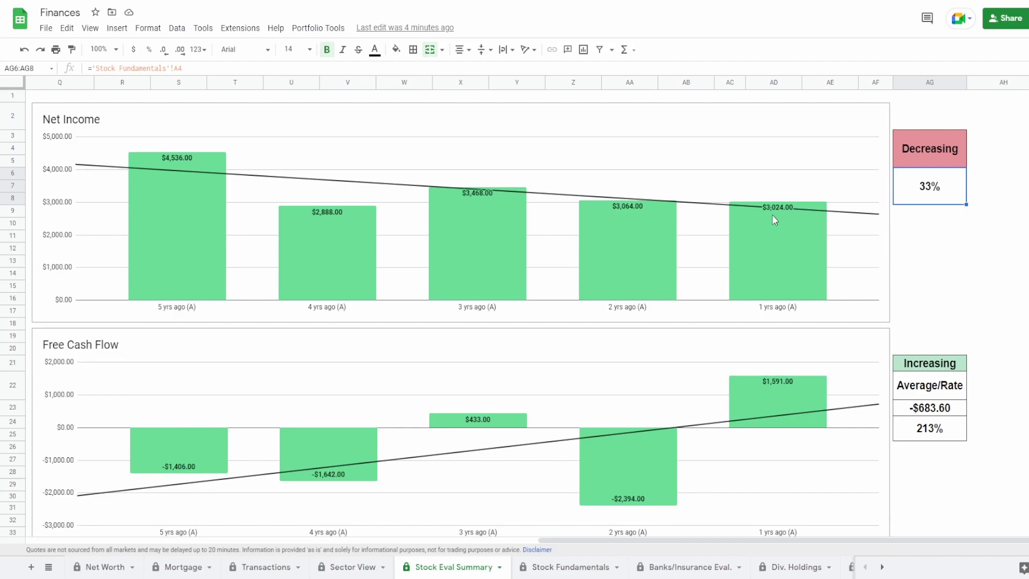
Select the Net Income chart and read its bar values, from $4,536 down to $3,024
{"action": "left_click", "coordinate": [169, 193]}
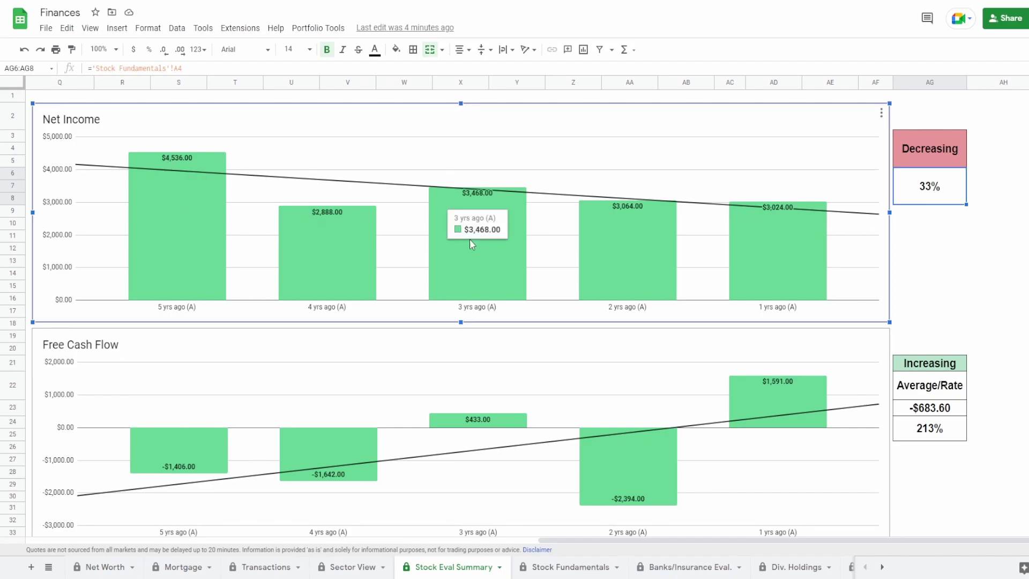
{"action": "mouse_move", "coordinate": [301, 252]}
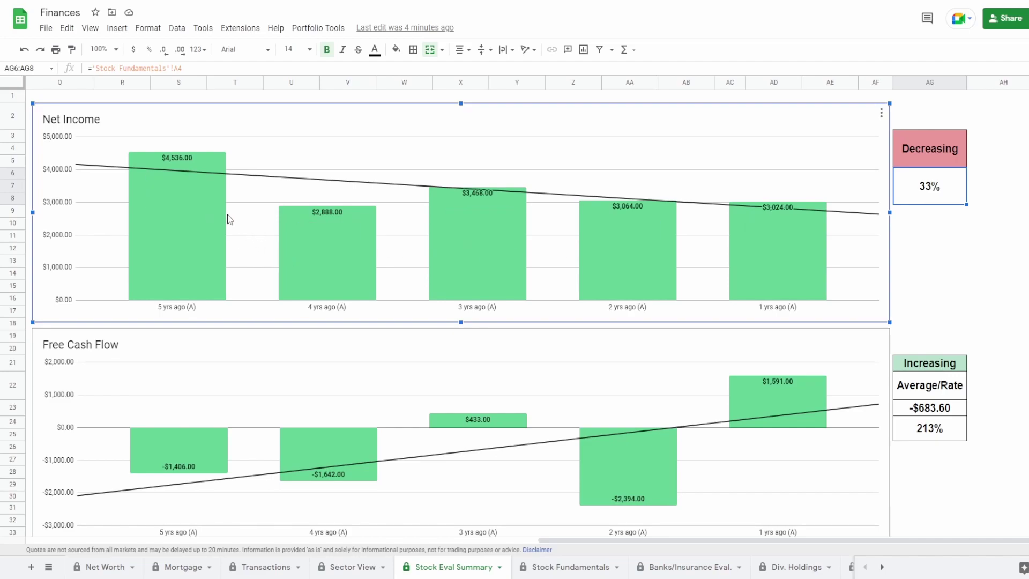
{"action": "mouse_move", "coordinate": [534, 236]}
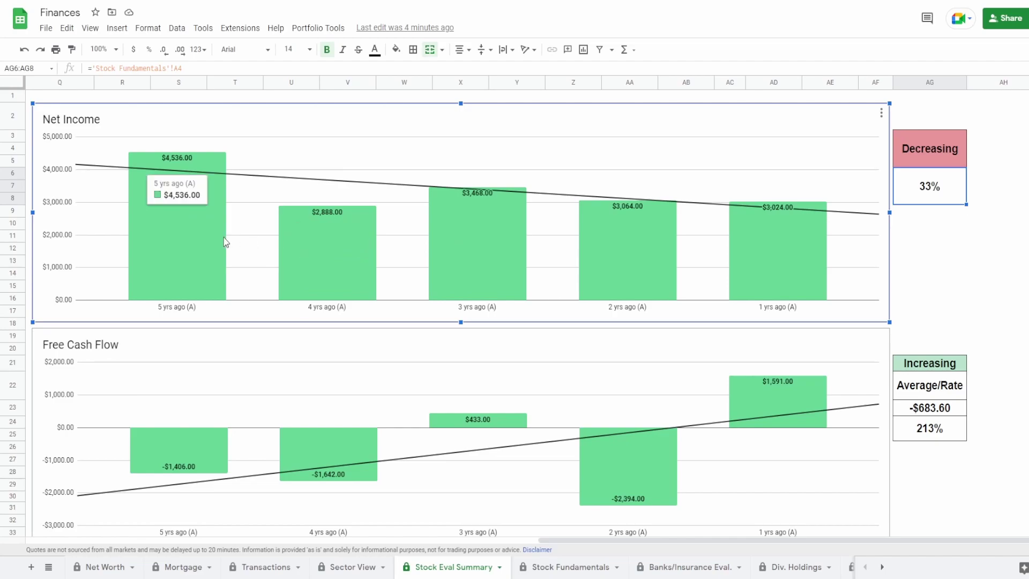
{"action": "mouse_move", "coordinate": [331, 267]}
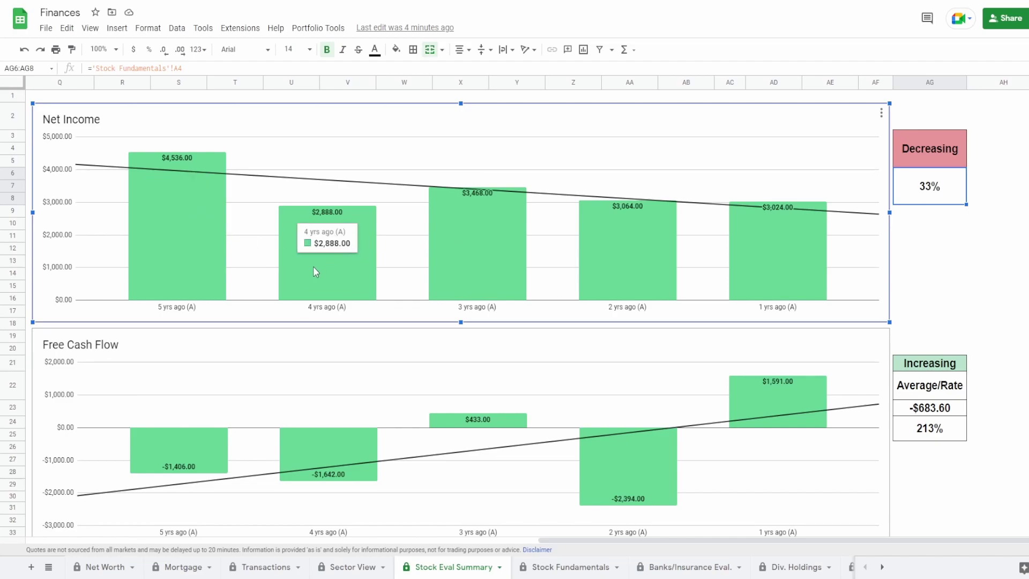
{"action": "mouse_move", "coordinate": [458, 244]}
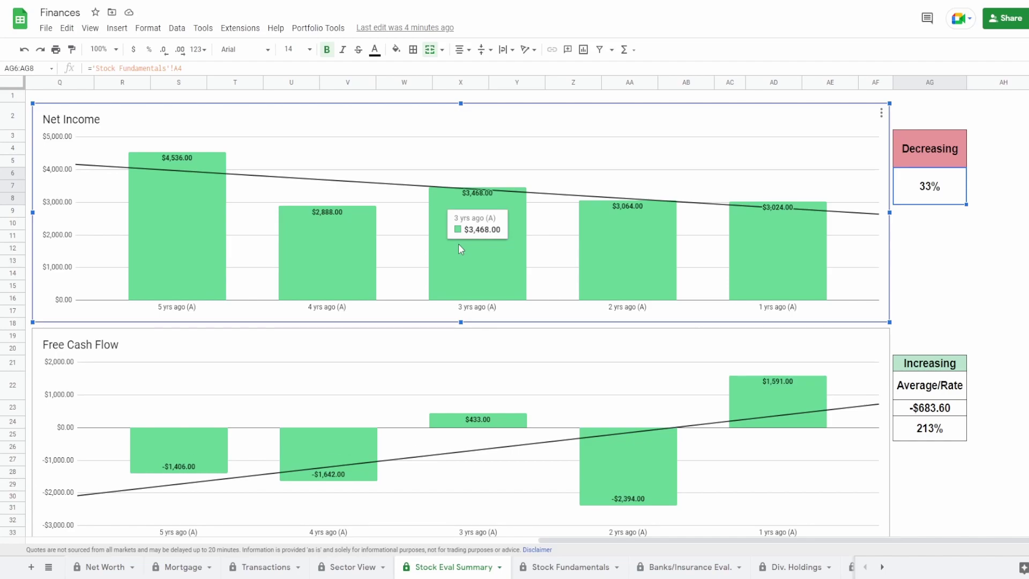
{"action": "mouse_move", "coordinate": [789, 286]}
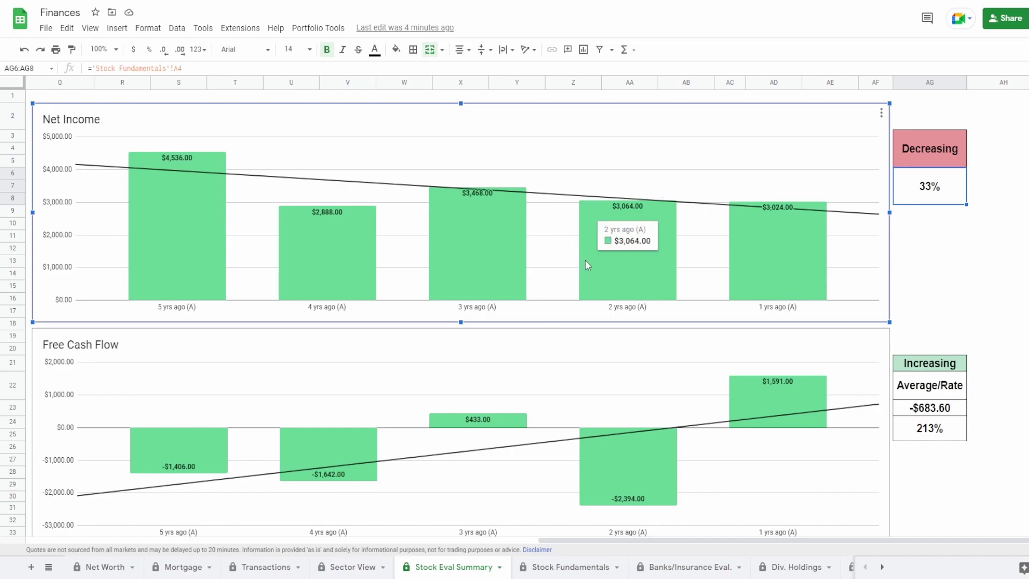
{"action": "mouse_move", "coordinate": [615, 205]}
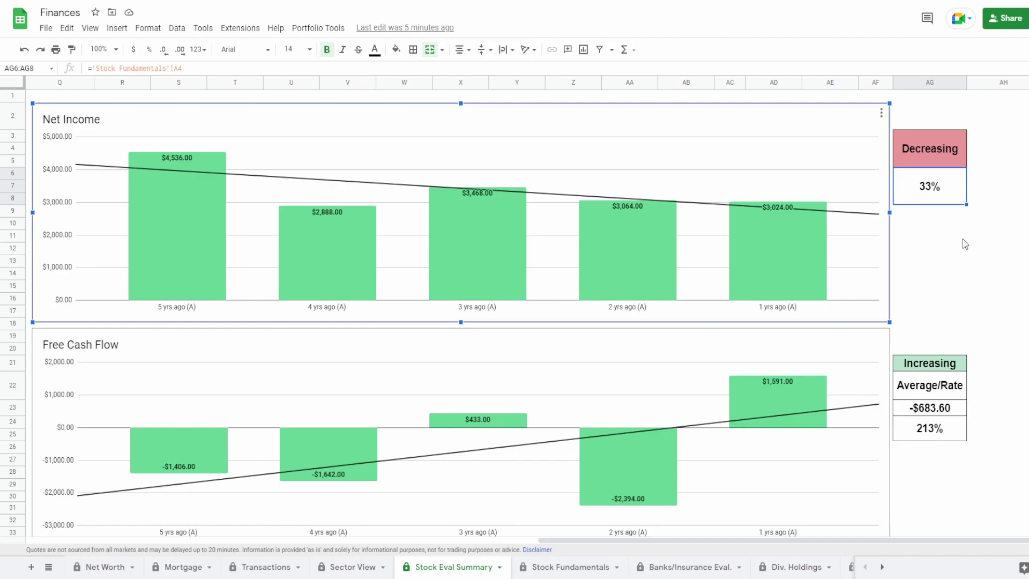
Select the Free Cash Flow chart and inspect the formulas for the 213% rate and -$683.60 average
{"action": "scroll", "coordinate": [965, 244], "scroll_direction": "down", "scroll_amount": 2}
{"action": "left_click", "coordinate": [866, 355]}
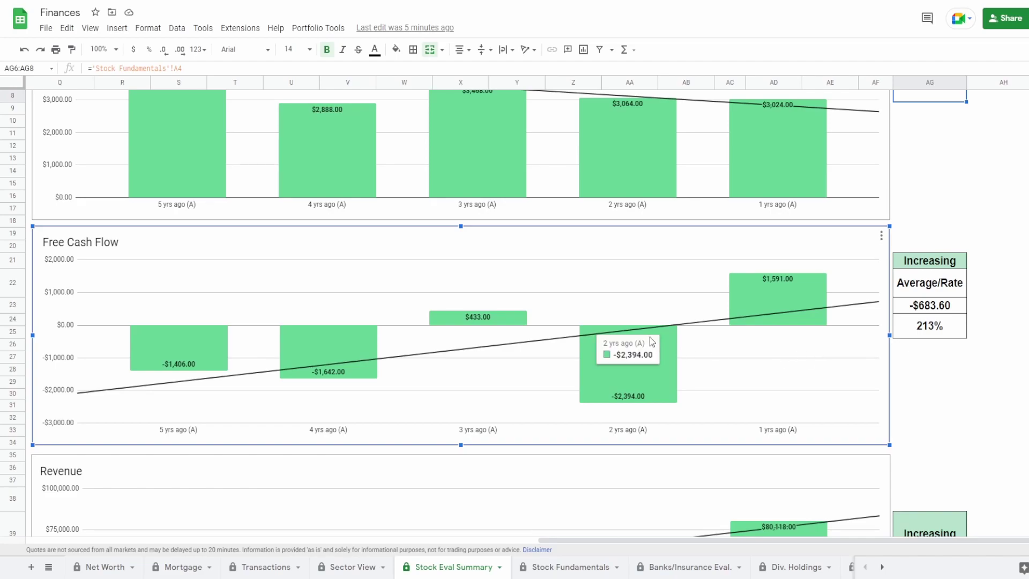
{"action": "mouse_move", "coordinate": [183, 358]}
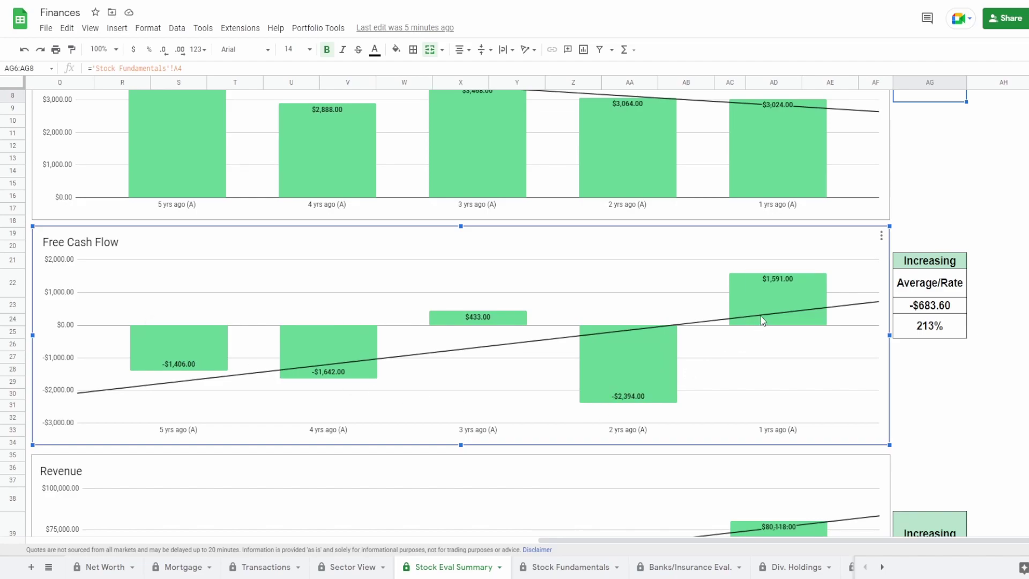
{"action": "mouse_move", "coordinate": [763, 305]}
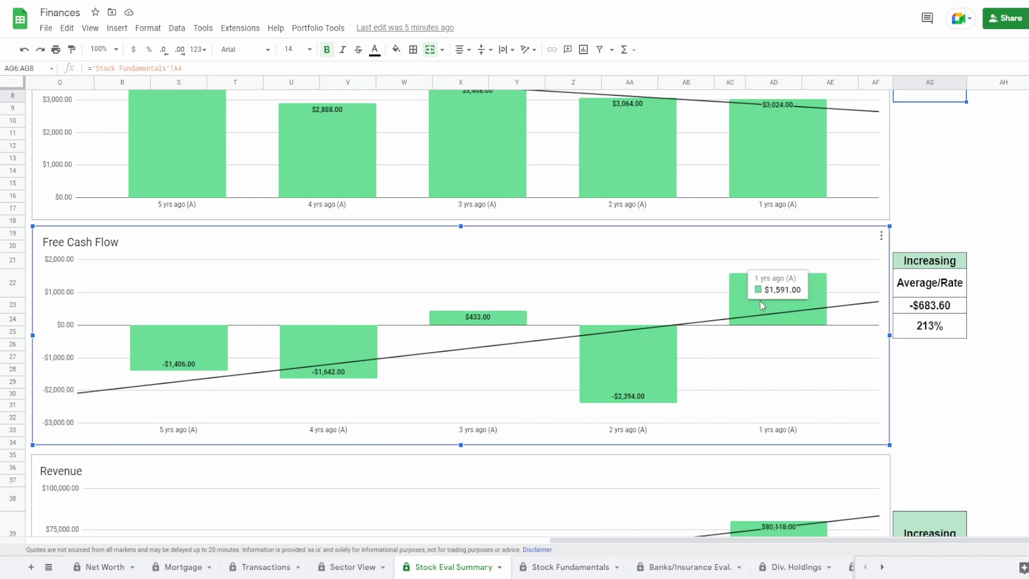
{"action": "left_click", "coordinate": [938, 333]}
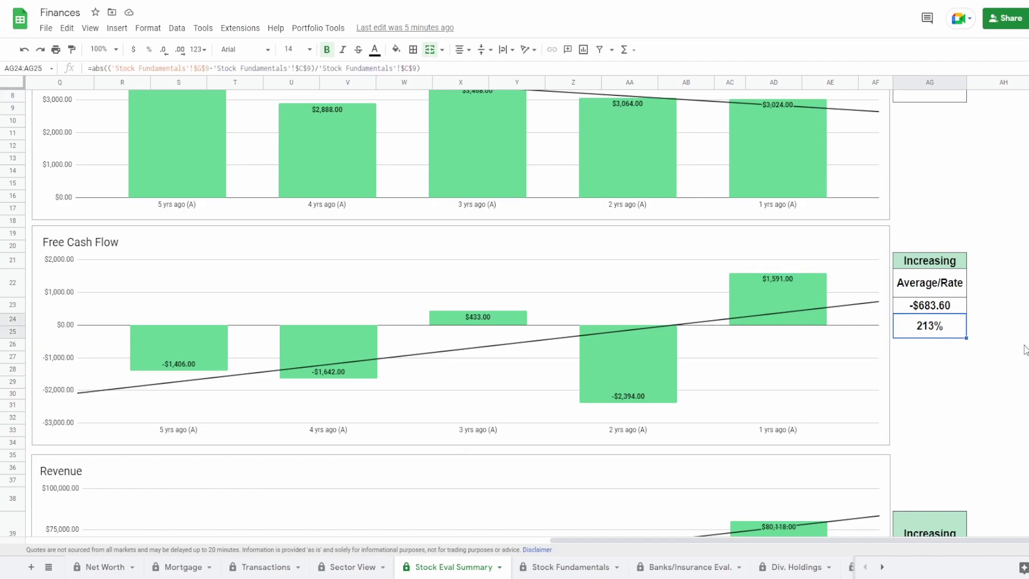
{"action": "key", "text": "Up"}
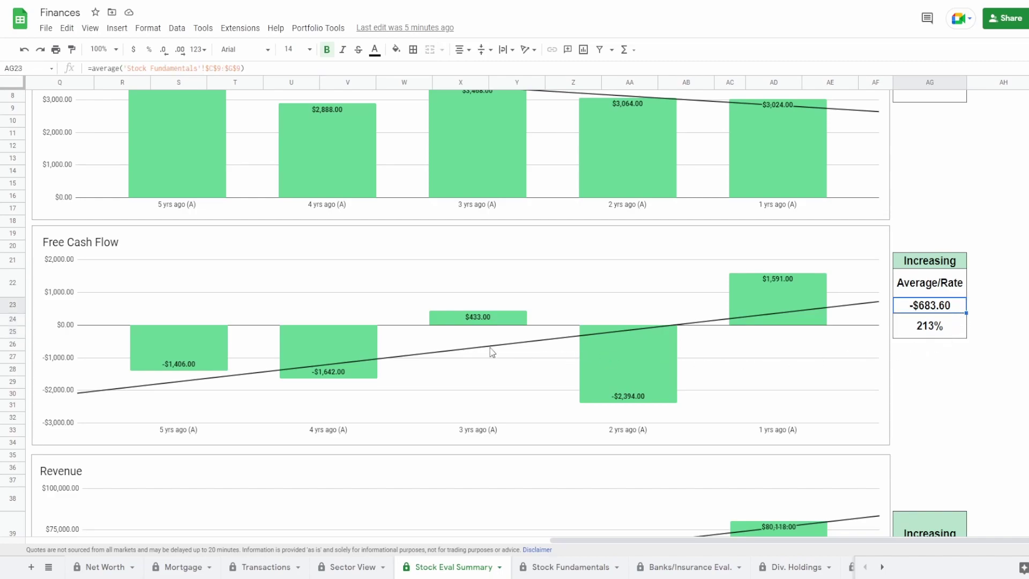
Read the Free Cash Flow bars: -$1,406, -$1,642, $433, -$2,394 and $1,591
{"action": "left_click", "coordinate": [159, 352]}
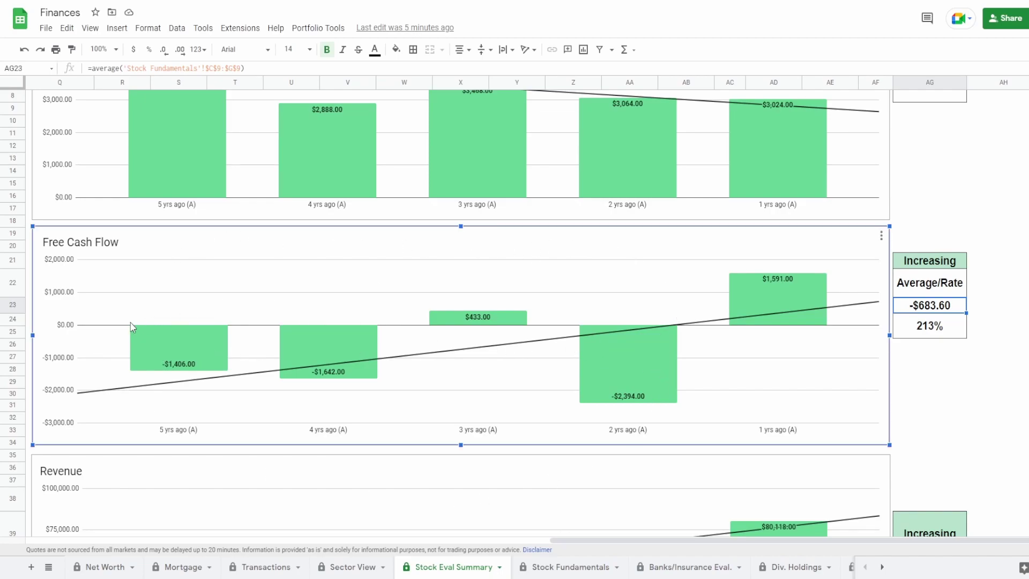
{"action": "mouse_move", "coordinate": [772, 315]}
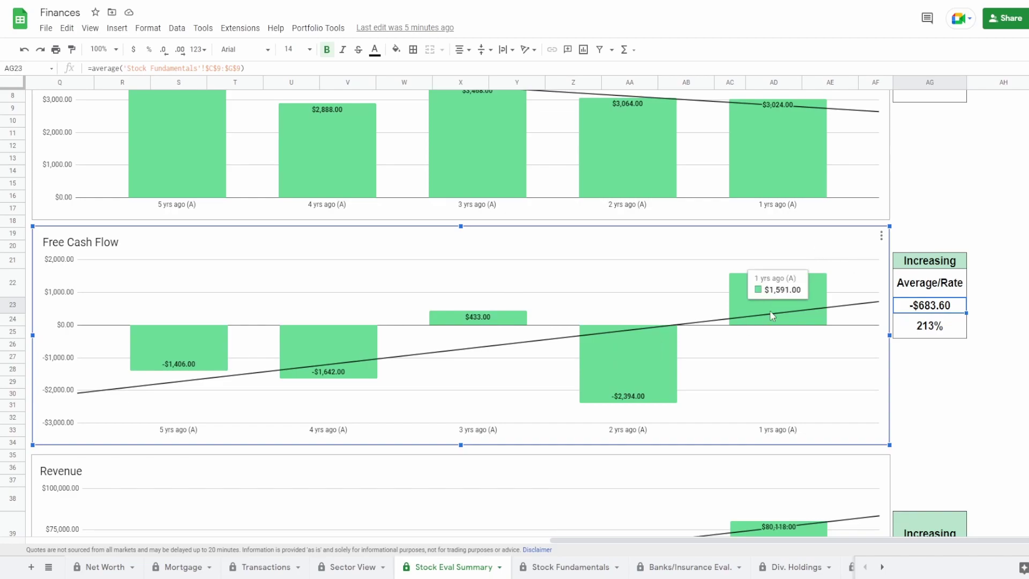
{"action": "mouse_move", "coordinate": [509, 323]}
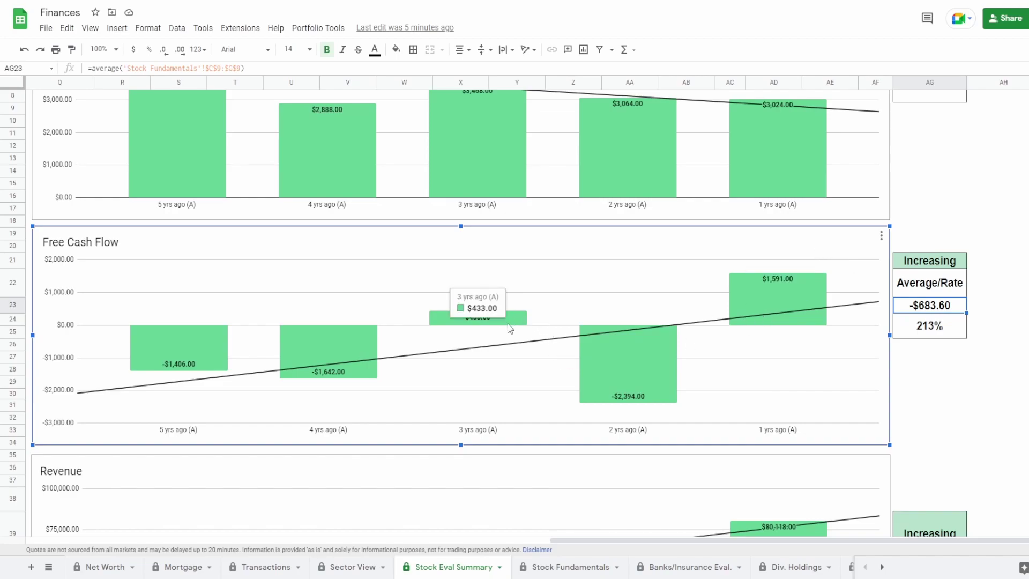
{"action": "mouse_move", "coordinate": [627, 399]}
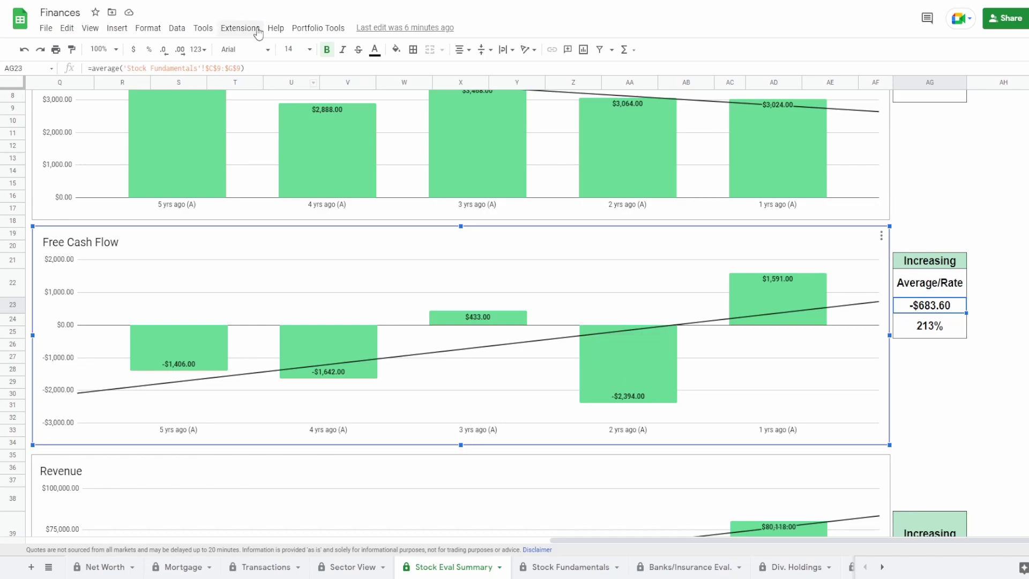
{"action": "key", "text": "alt+Tab"}
{"action": "left_click_drag", "start_coordinate": [623, 387], "coordinate": [911, 394]}
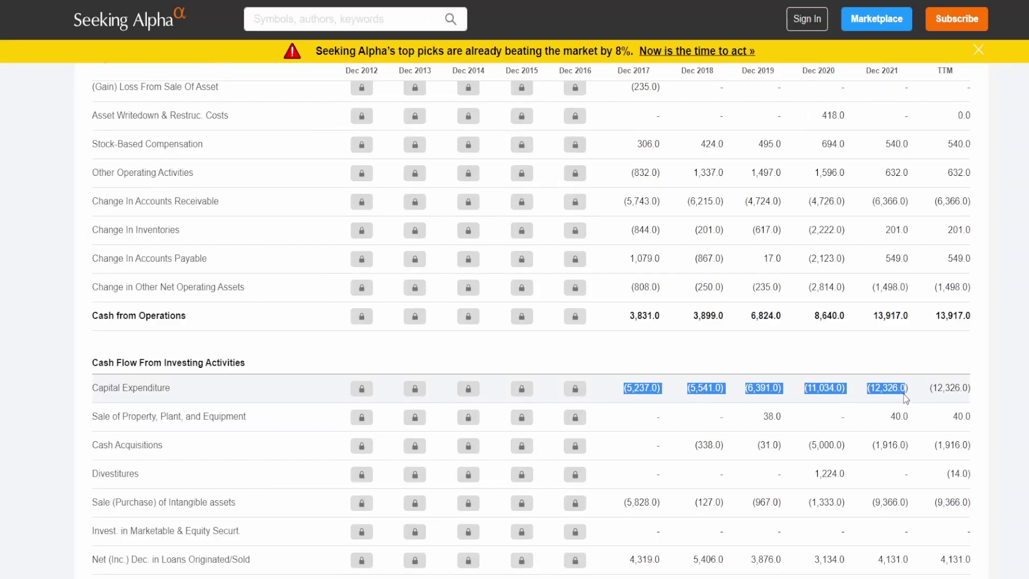
{"action": "left_click", "coordinate": [891, 387]}
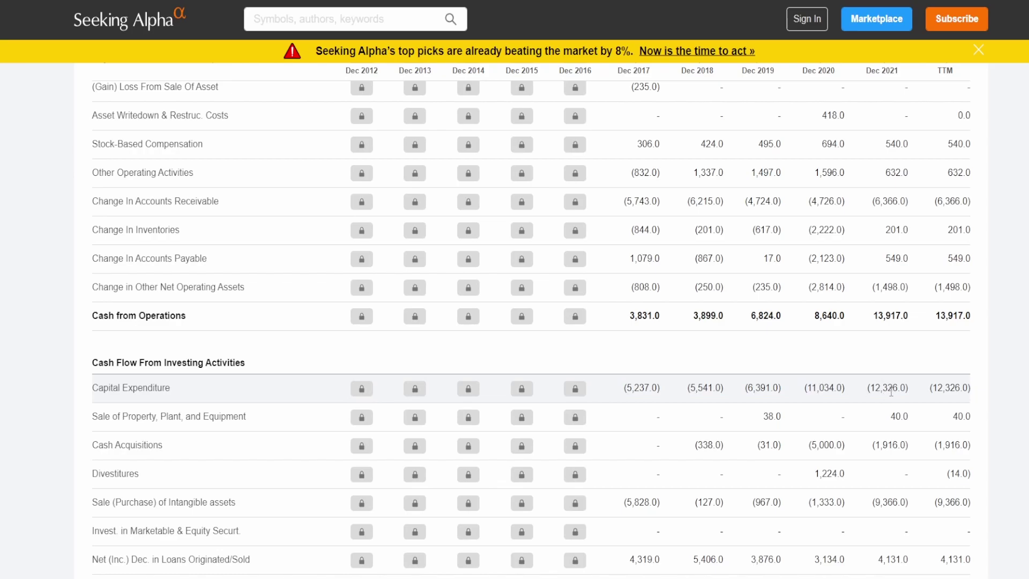
{"action": "left_click_drag", "start_coordinate": [625, 316], "coordinate": [910, 317]}
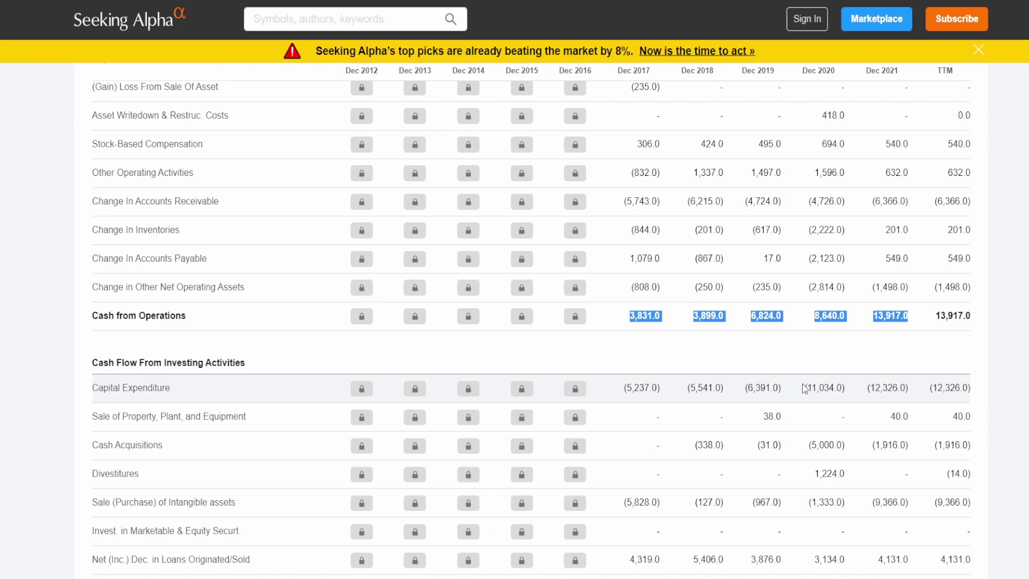
{"action": "left_click_drag", "start_coordinate": [804, 389], "coordinate": [910, 387]}
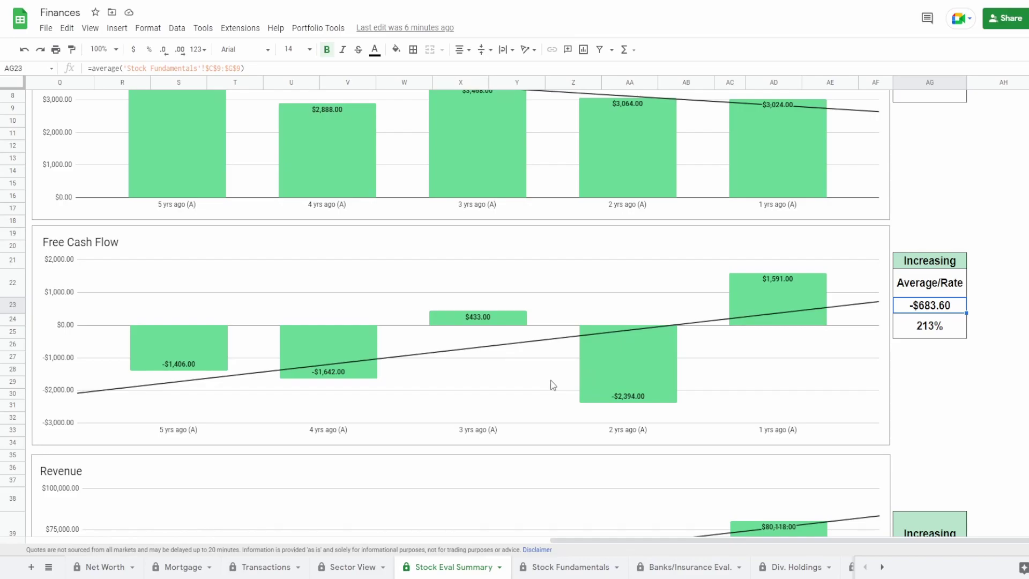
Select the Revenue chart and inspect the formula behind its 97.32% increasing rate
{"action": "scroll", "coordinate": [553, 385], "scroll_direction": "down", "scroll_amount": 5}
{"action": "left_click", "coordinate": [171, 364]}
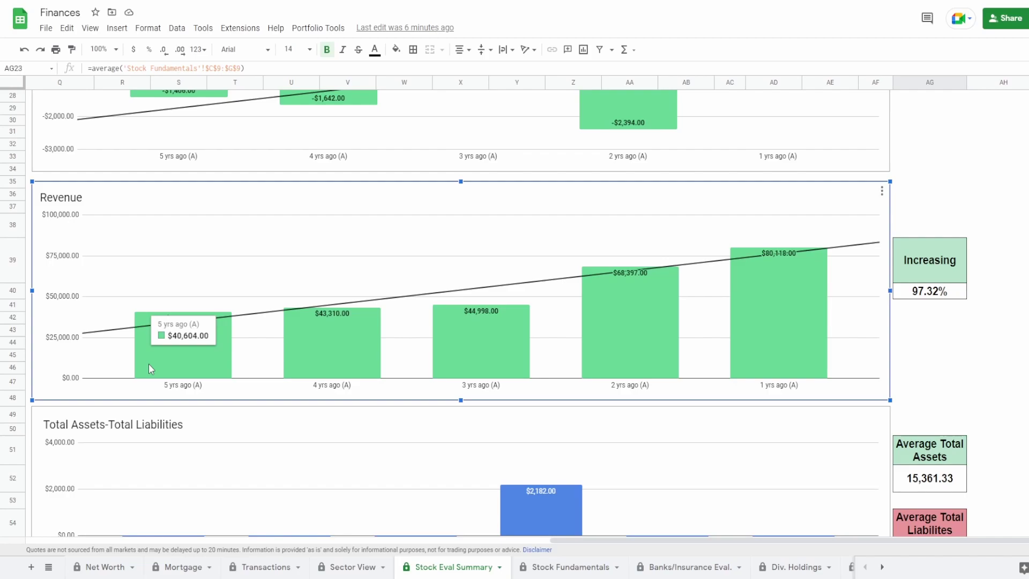
{"action": "mouse_move", "coordinate": [815, 326]}
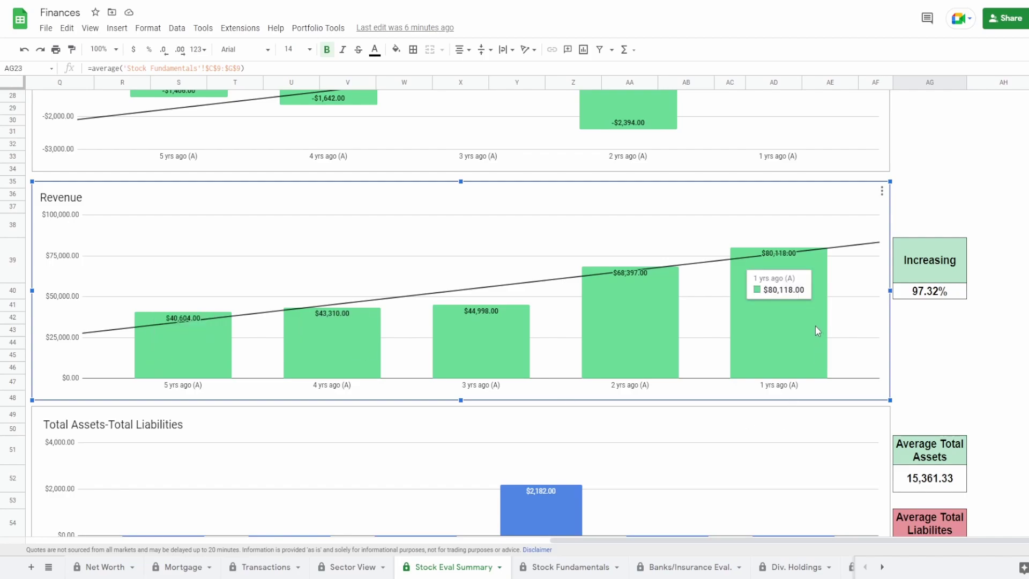
{"action": "left_click", "coordinate": [927, 292]}
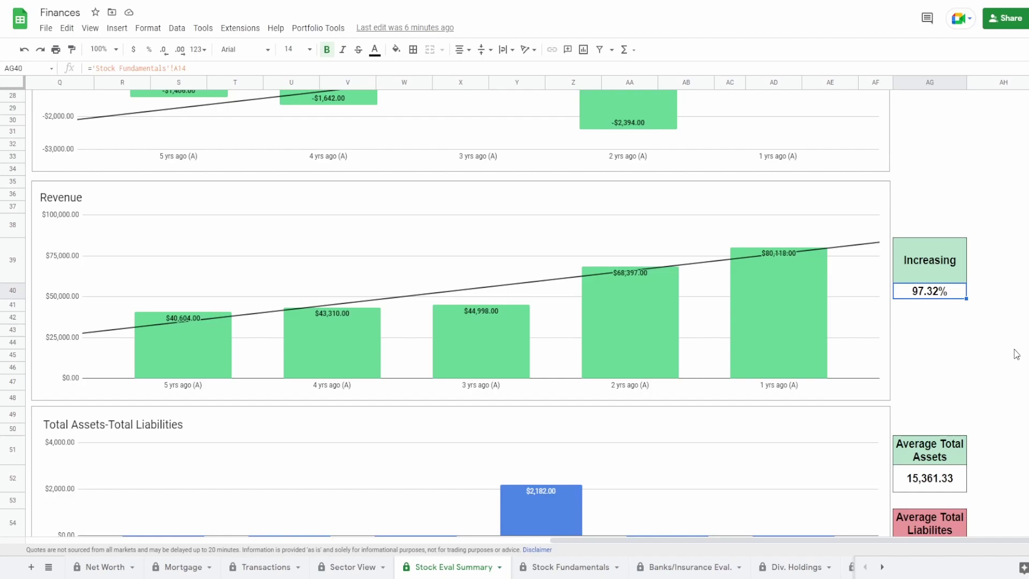
Reselect the Revenue chart and scroll down to the Total Assets-Total Liabilities chart
{"action": "scroll", "coordinate": [643, 354], "scroll_direction": "up", "scroll_amount": 1}
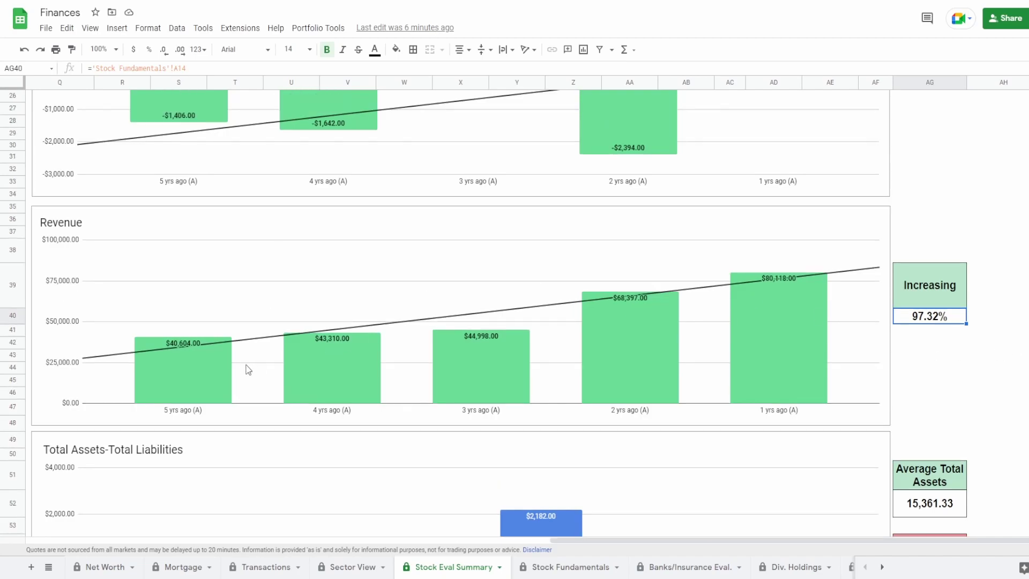
{"action": "left_click", "coordinate": [245, 369]}
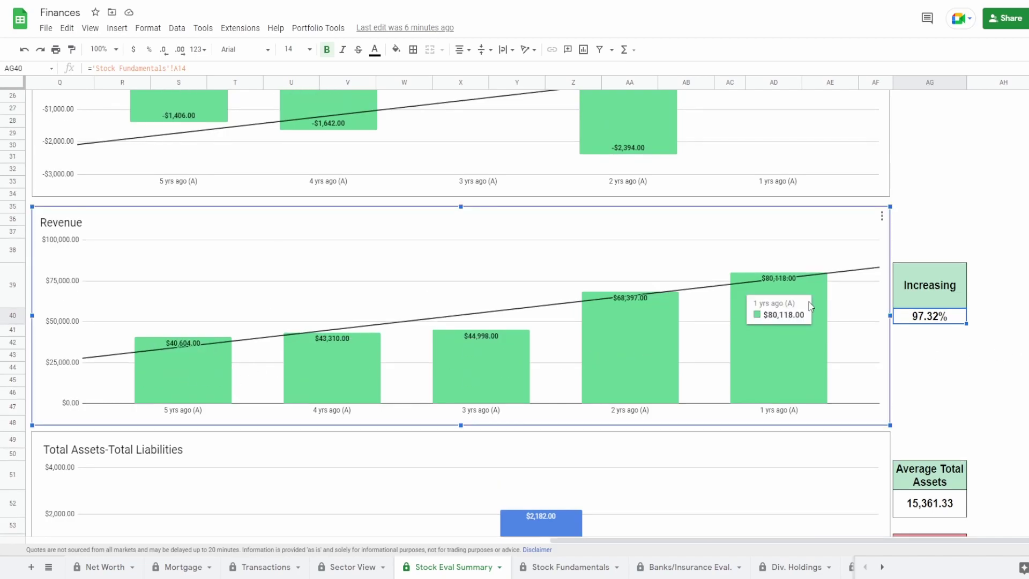
{"action": "scroll", "coordinate": [414, 342], "scroll_direction": "up", "scroll_amount": 2}
{"action": "scroll", "coordinate": [268, 254], "scroll_direction": "up", "scroll_amount": 6}
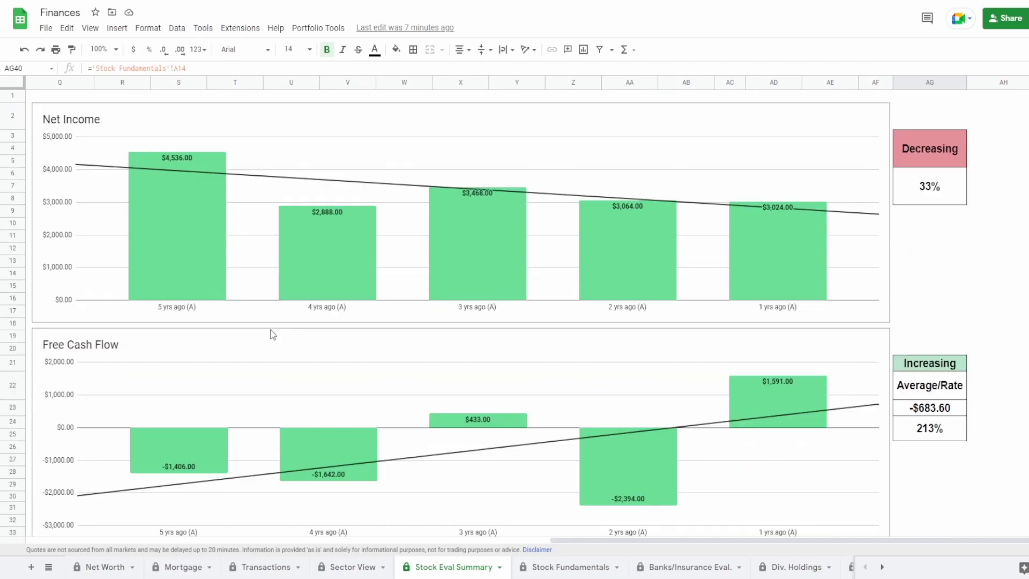
{"action": "scroll", "coordinate": [271, 279], "scroll_direction": "down", "scroll_amount": 5}
{"action": "scroll", "coordinate": [274, 300], "scroll_direction": "down", "scroll_amount": 3}
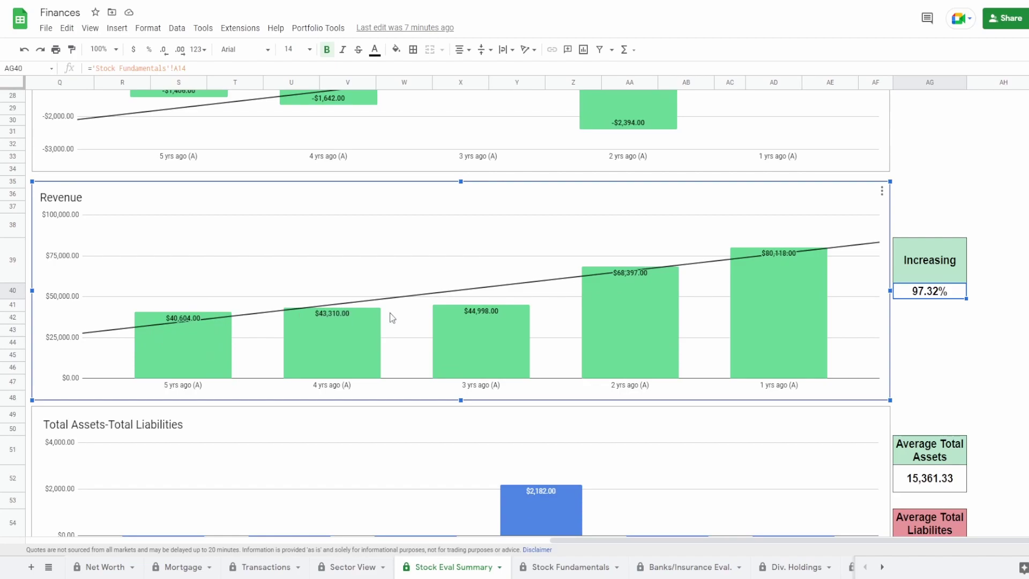
{"action": "scroll", "coordinate": [393, 317], "scroll_direction": "down", "scroll_amount": 5}
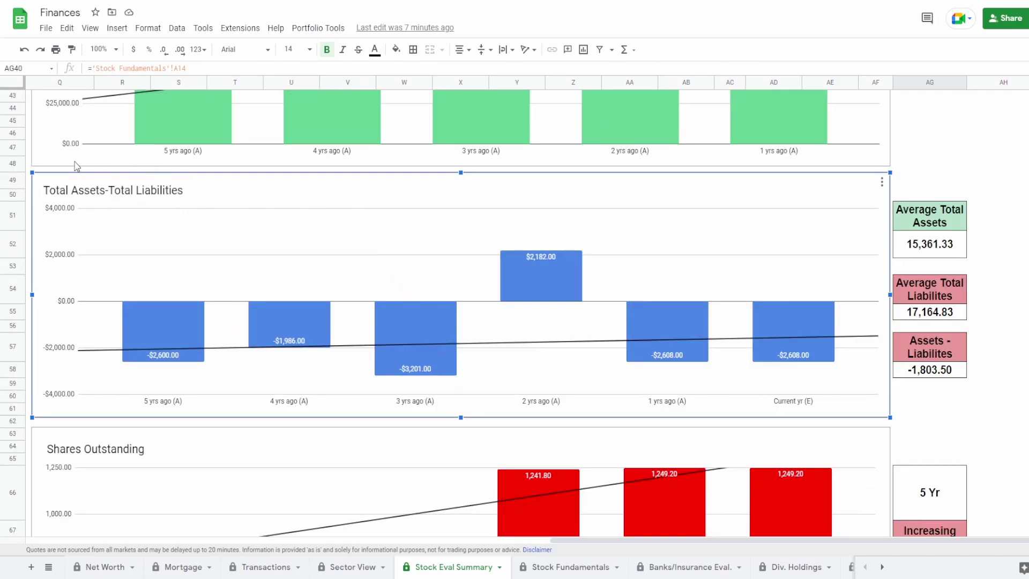
Inspect the formulas for average assets 15,361.33, average liabilities 17,164.83 and the -1,803.50 difference
{"action": "mouse_move", "coordinate": [783, 338]}
{"action": "mouse_move", "coordinate": [167, 349]}
{"action": "left_click", "coordinate": [938, 251]}
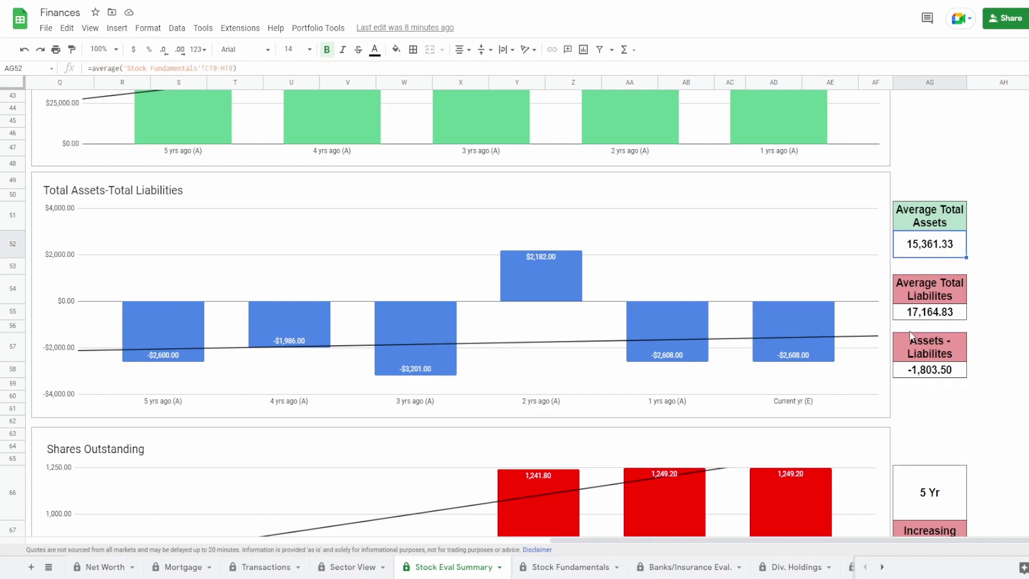
{"action": "left_click", "coordinate": [946, 318]}
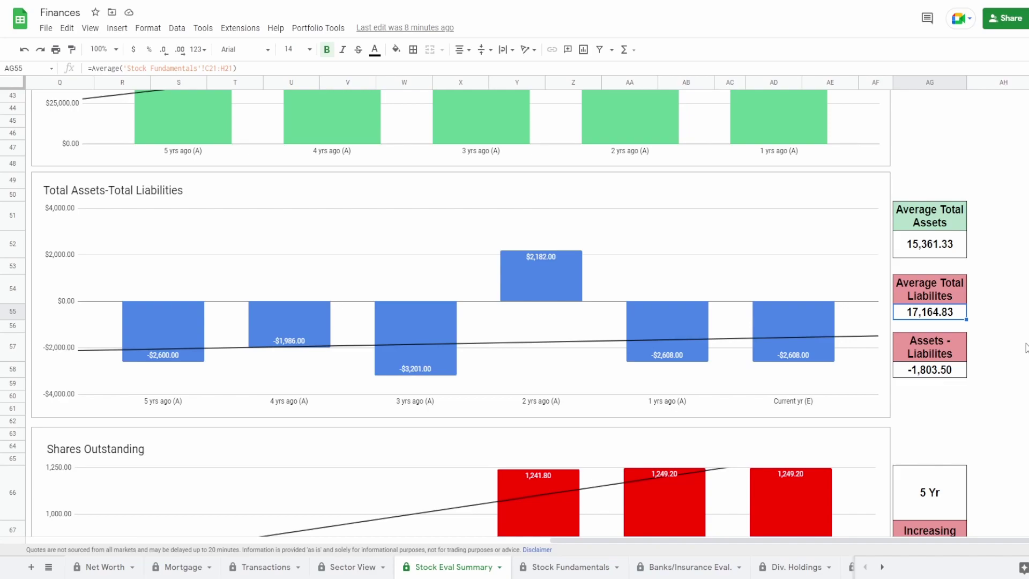
{"action": "left_click", "coordinate": [949, 377]}
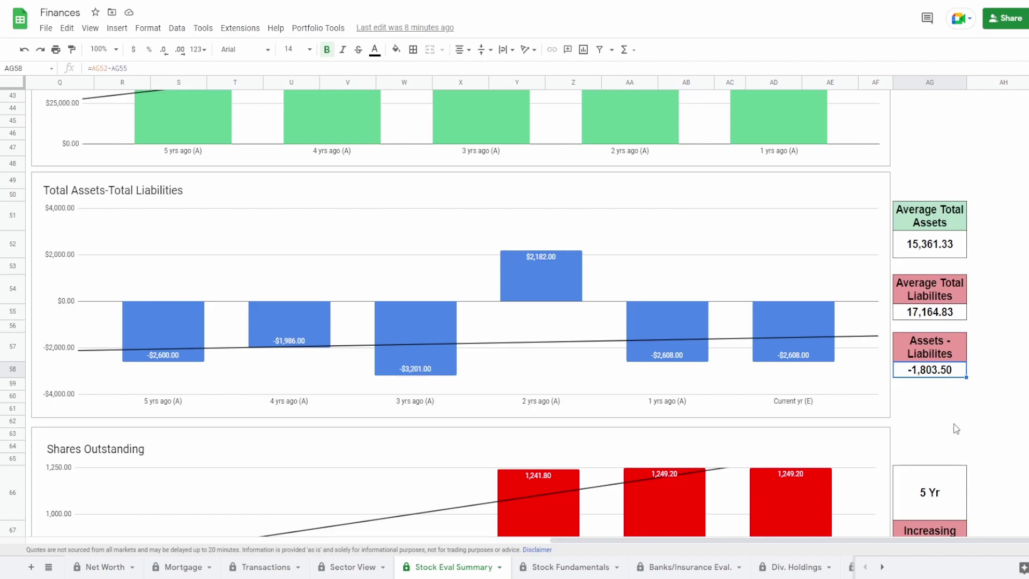
Select the Shares Outstanding chart and inspect the 45.36% five-year and 0.60% recent-change formulas
{"action": "scroll", "coordinate": [85, 356], "scroll_direction": "down", "scroll_amount": 5}
{"action": "left_click", "coordinate": [84, 356]}
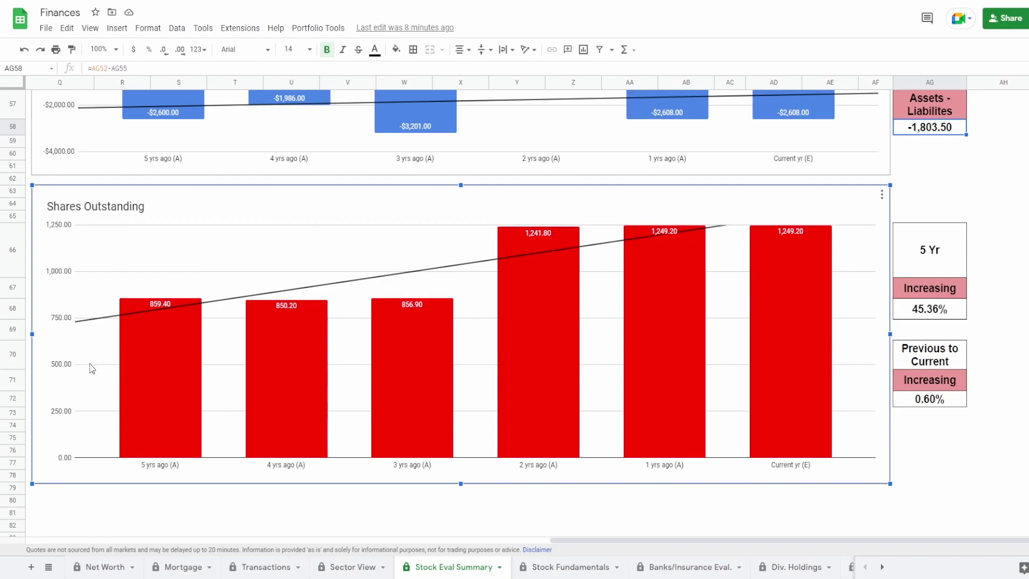
{"action": "mouse_move", "coordinate": [141, 379]}
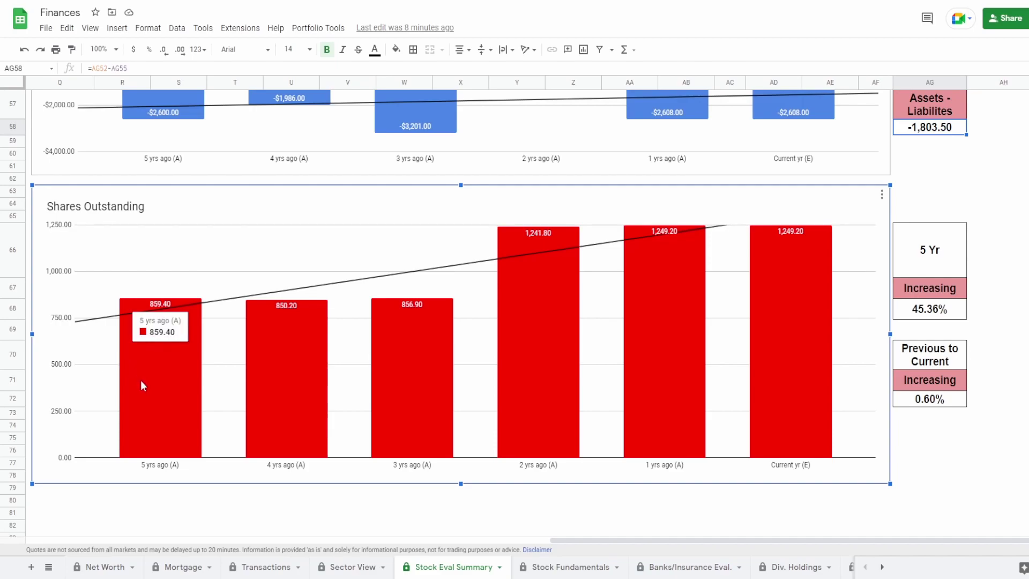
{"action": "mouse_move", "coordinate": [799, 380]}
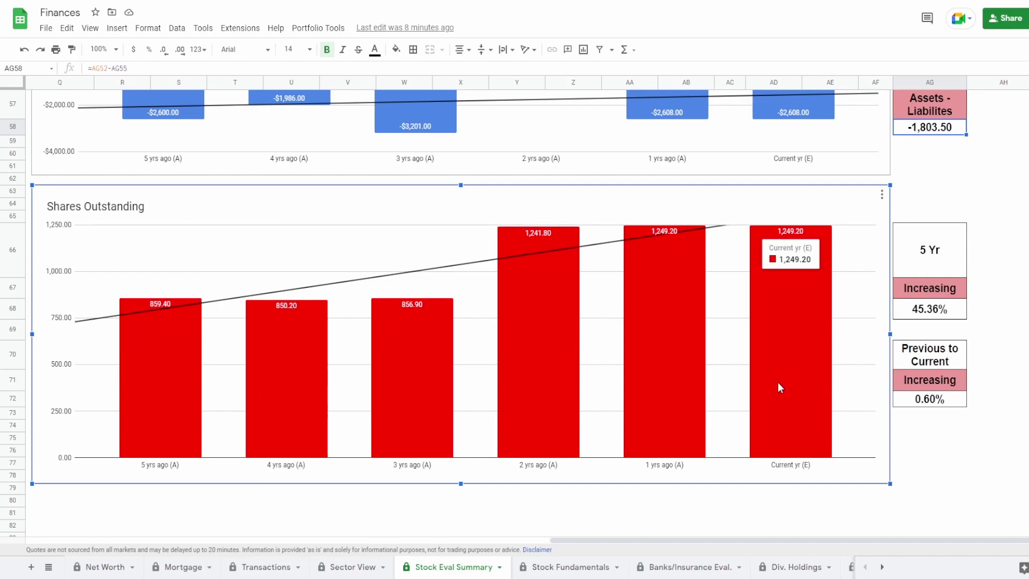
{"action": "left_click", "coordinate": [942, 313]}
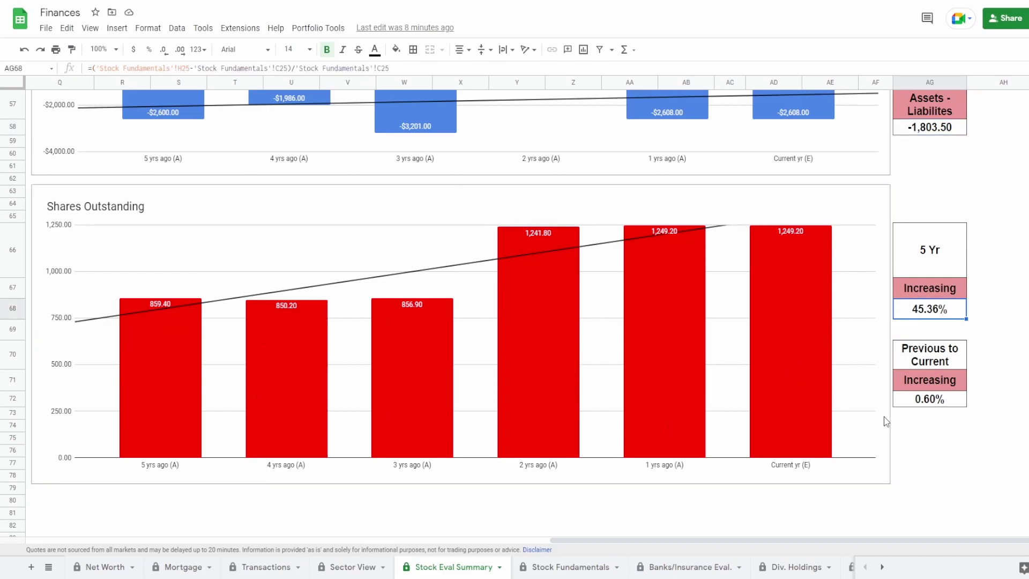
{"action": "left_click", "coordinate": [937, 403]}
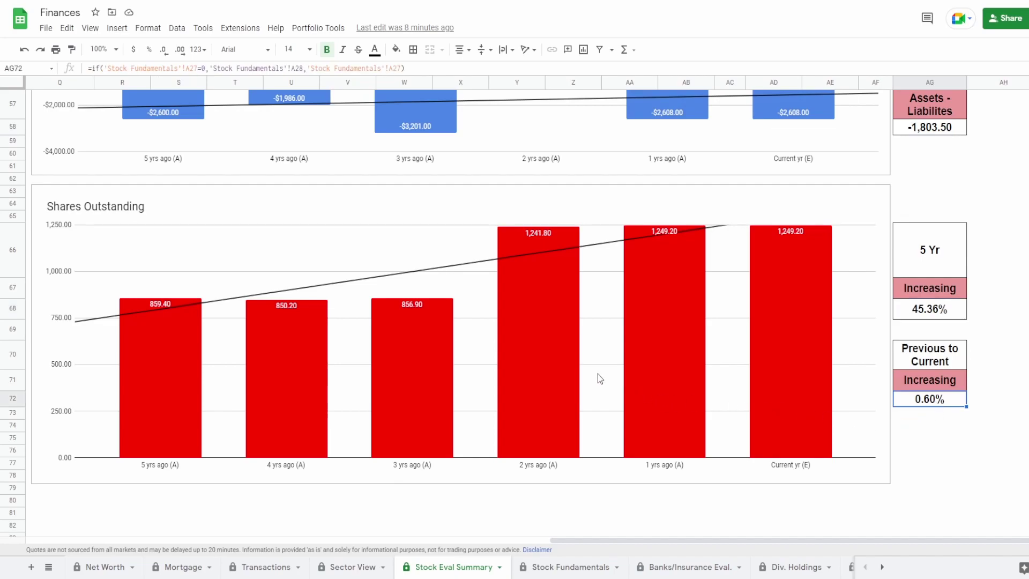
Read the Shares Outstanding bars from 859.40 to 1,249.20 and recheck the 45.36% formula
{"action": "left_click", "coordinate": [534, 365]}
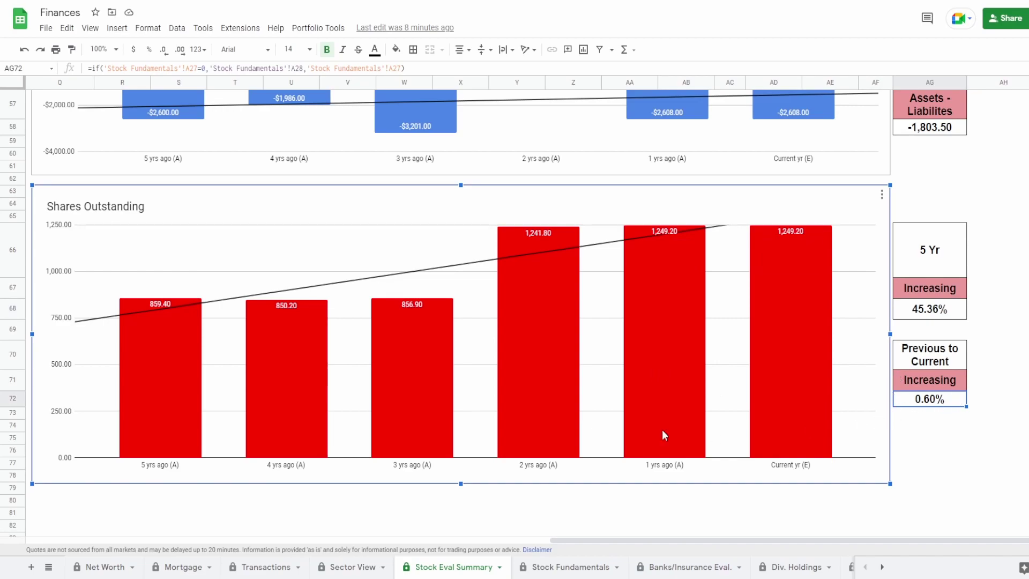
{"action": "mouse_move", "coordinate": [278, 376]}
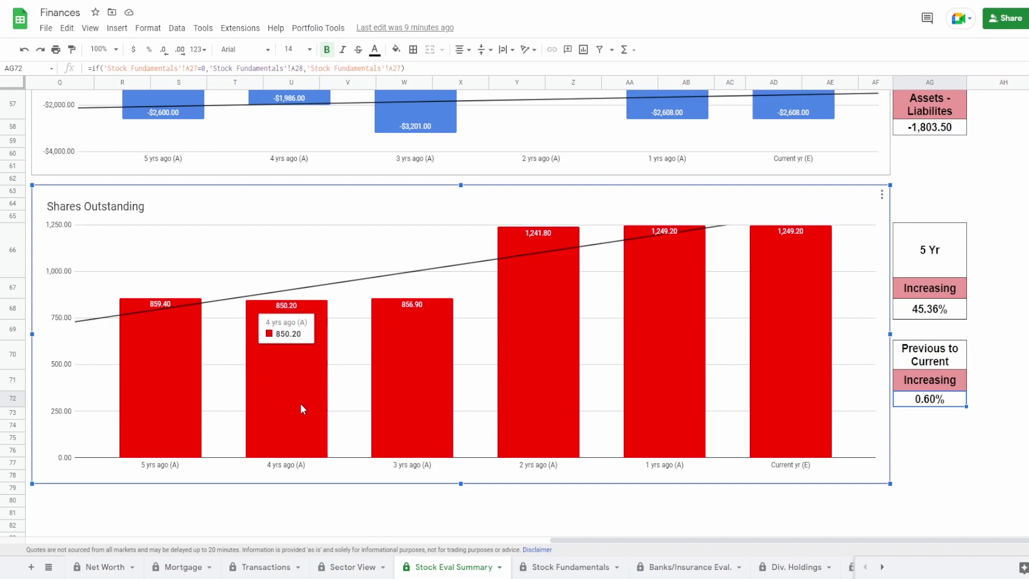
{"action": "mouse_move", "coordinate": [425, 391]}
{"action": "mouse_move", "coordinate": [571, 381]}
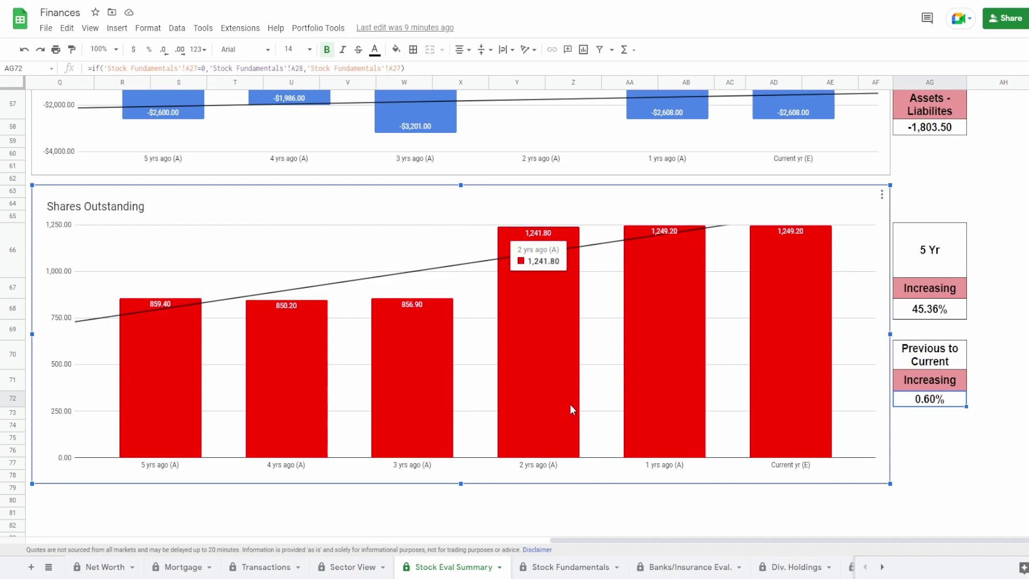
{"action": "left_click", "coordinate": [911, 310]}
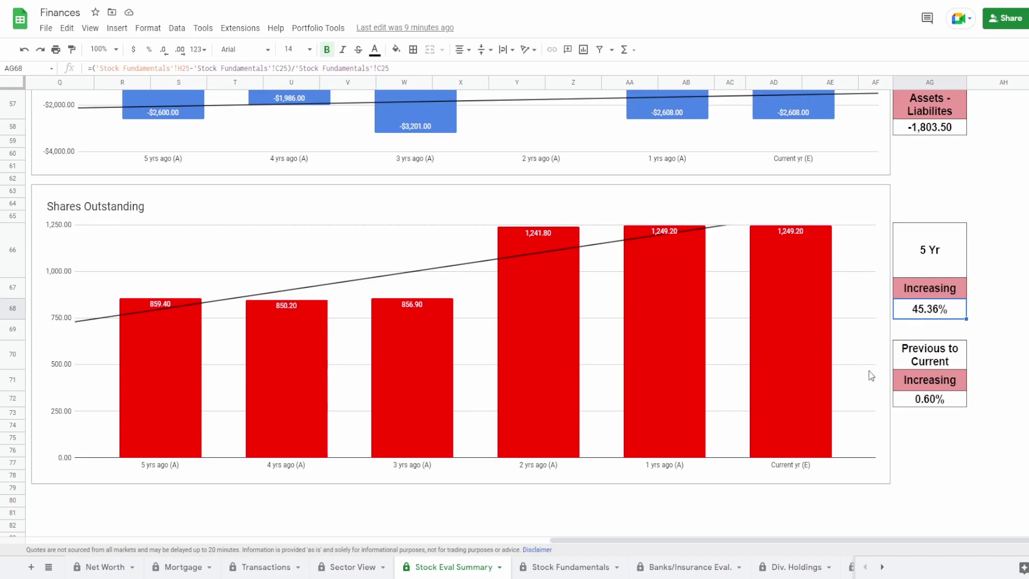
Scroll down and inspect the Average Cash value's formula
{"action": "scroll", "coordinate": [858, 402], "scroll_direction": "down", "scroll_amount": 6}
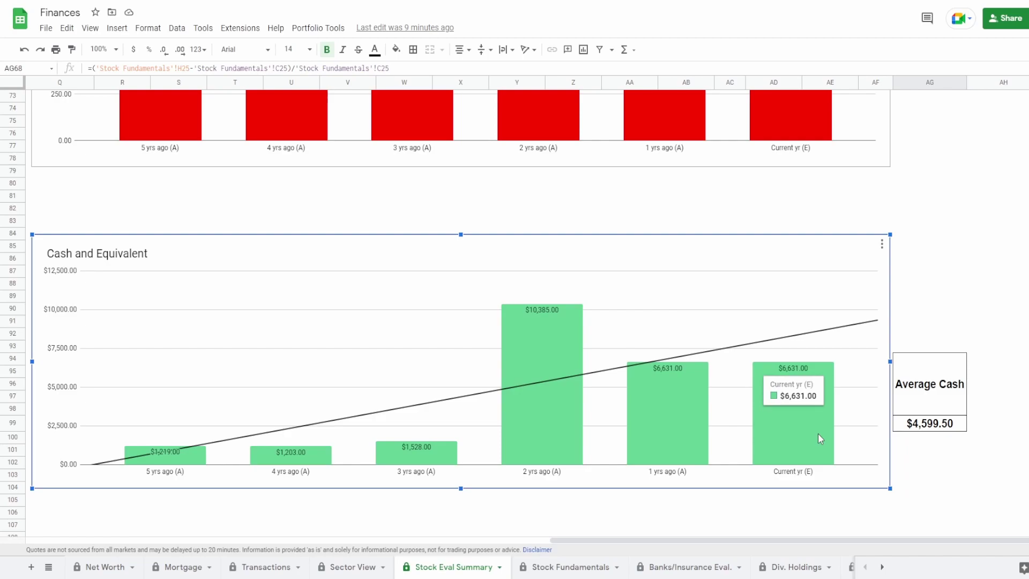
{"action": "left_click", "coordinate": [910, 423]}
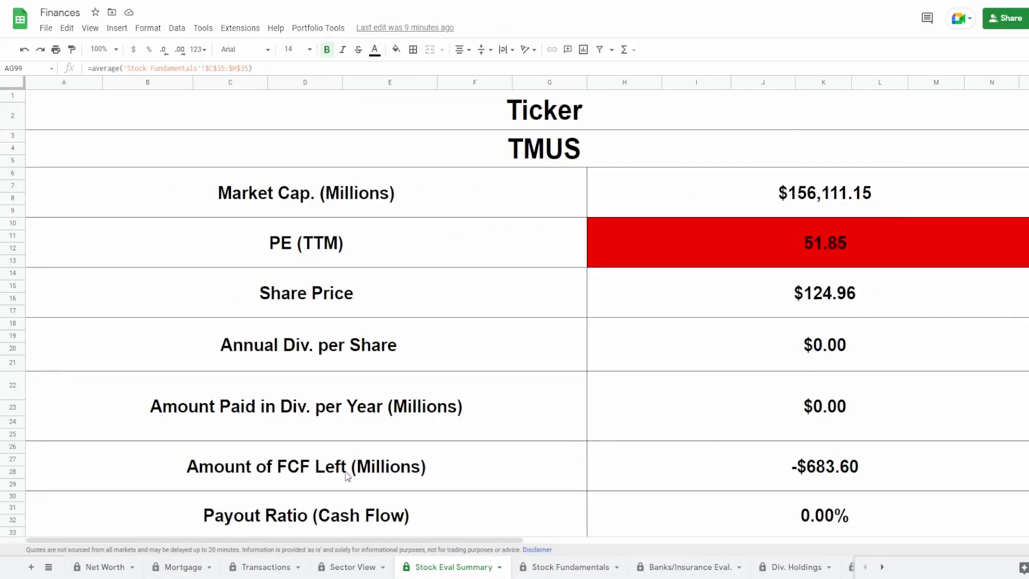
Select the Amount of FCF Left row and the target share price results
{"action": "left_click_drag", "start_coordinate": [670, 481], "coordinate": [414, 463]}
{"action": "scroll", "coordinate": [478, 428], "scroll_direction": "down", "scroll_amount": 5}
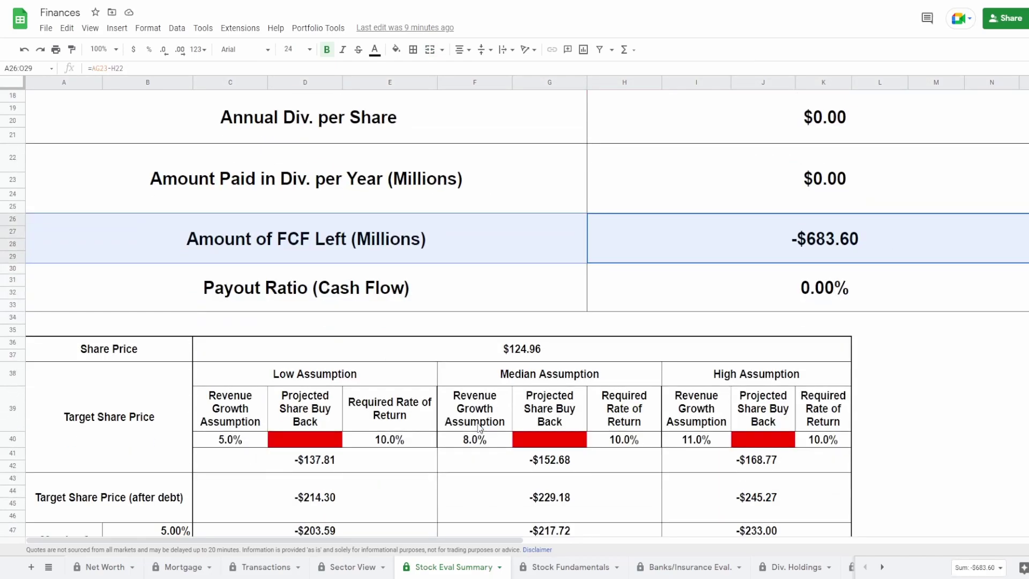
{"action": "scroll", "coordinate": [480, 427], "scroll_direction": "down", "scroll_amount": 1}
{"action": "scroll", "coordinate": [485, 429], "scroll_direction": "down", "scroll_amount": 1}
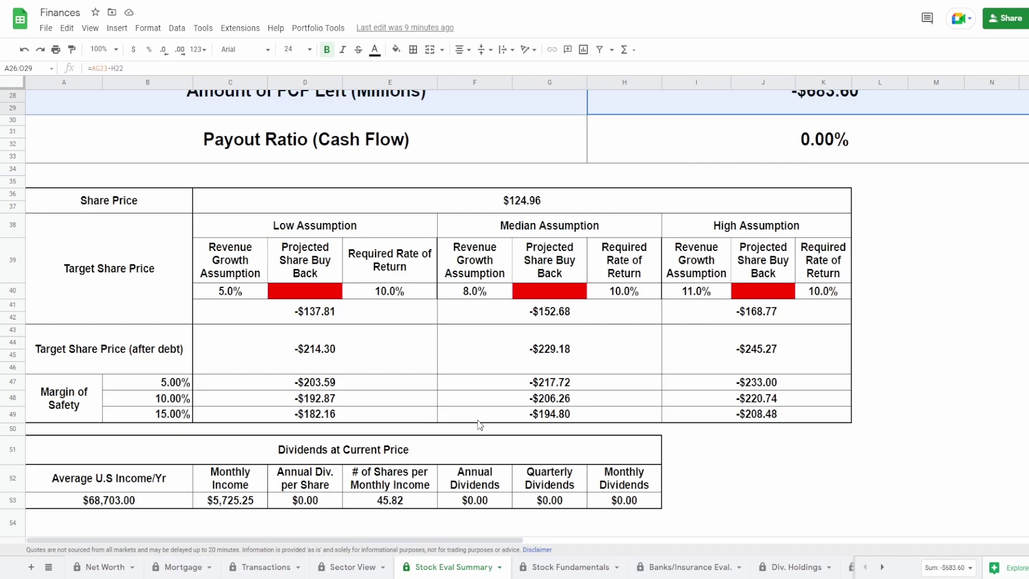
{"action": "mouse_move", "coordinate": [354, 317]}
{"action": "left_mouse_down"}
{"action": "mouse_move", "coordinate": [665, 370]}
{"action": "mouse_move", "coordinate": [754, 419]}
{"action": "left_mouse_up"}
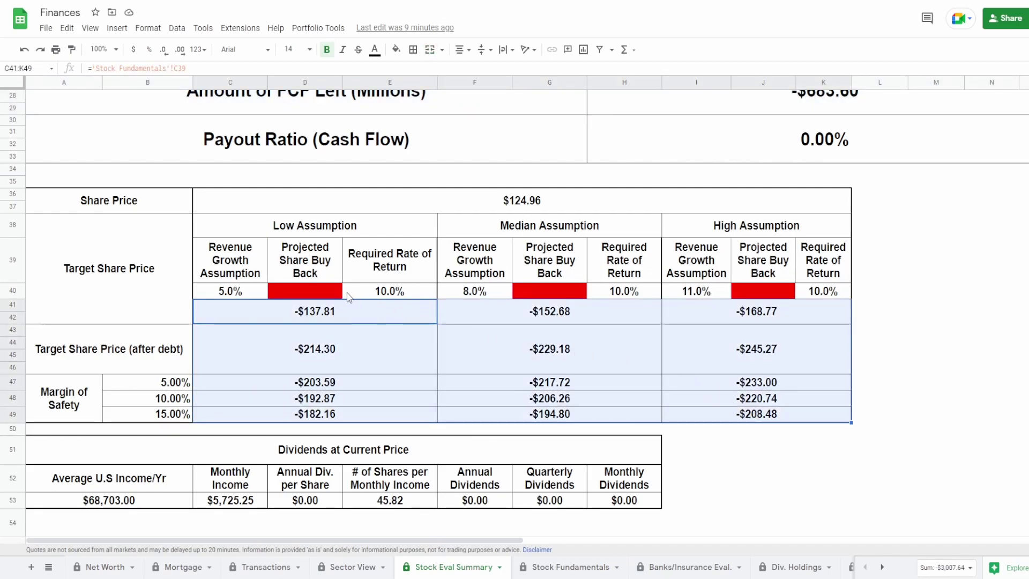
Set the low-assumption projected share buyback in D40 to 10%, then go to Banks/Insurance Eval
{"action": "left_click", "coordinate": [324, 294]}
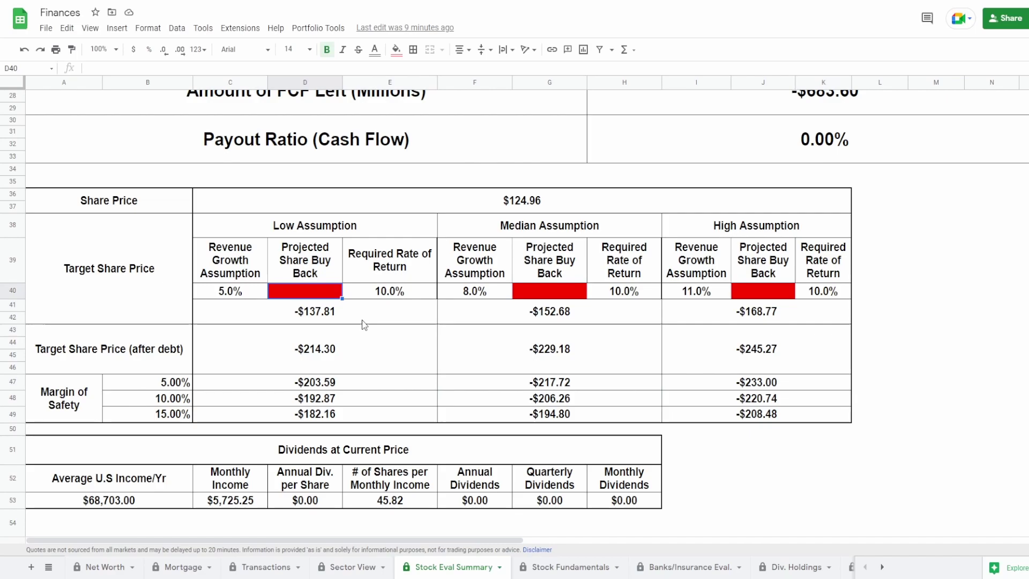
{"action": "type", "text": "10%"}
{"action": "key", "text": "Return"}
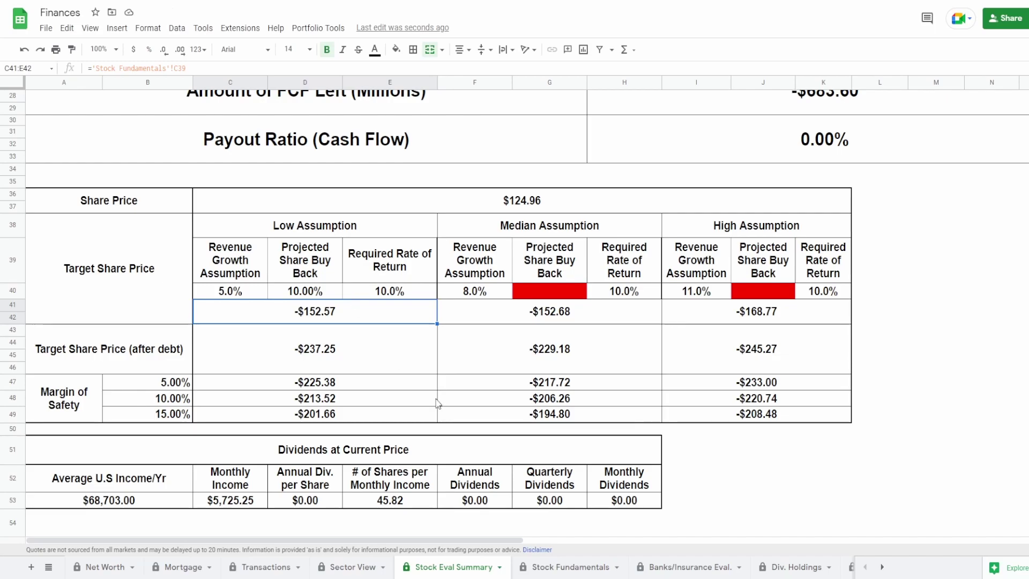
{"action": "key", "text": "ctrl+Page_Down"}
{"action": "key", "text": "ctrl+Page_Down"}
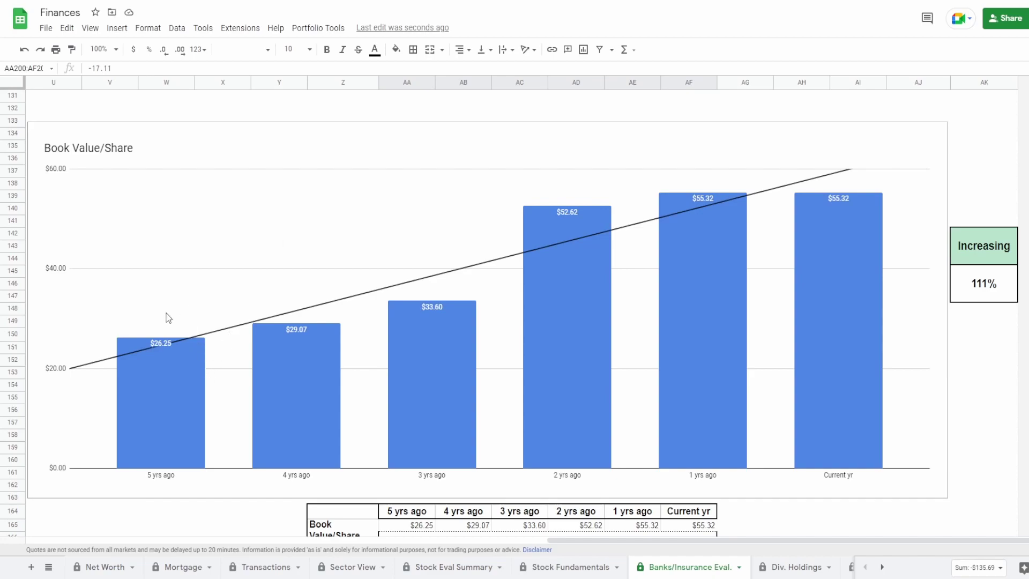
Check the Book Value/Share 111% formula, then read the Tangible Book Value/Share chart's bars
{"action": "left_click", "coordinate": [813, 291]}
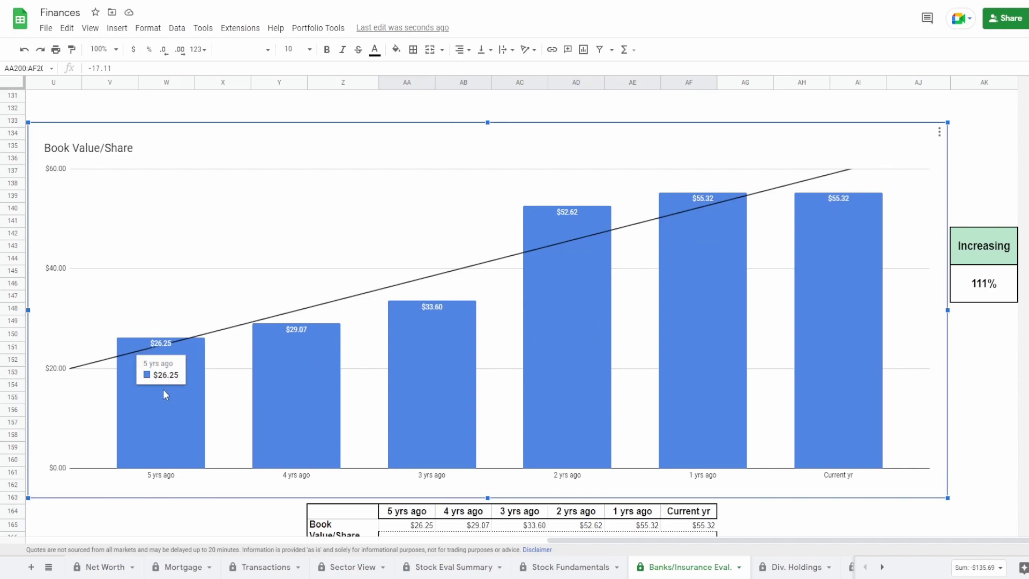
{"action": "left_click", "coordinate": [1000, 279]}
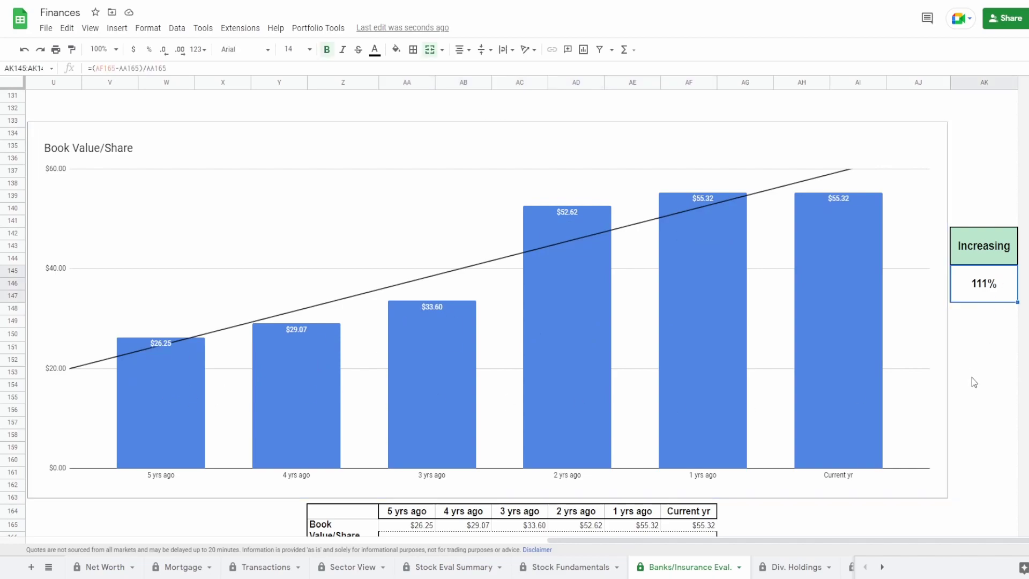
{"action": "scroll", "coordinate": [974, 381], "scroll_direction": "down", "scroll_amount": 10}
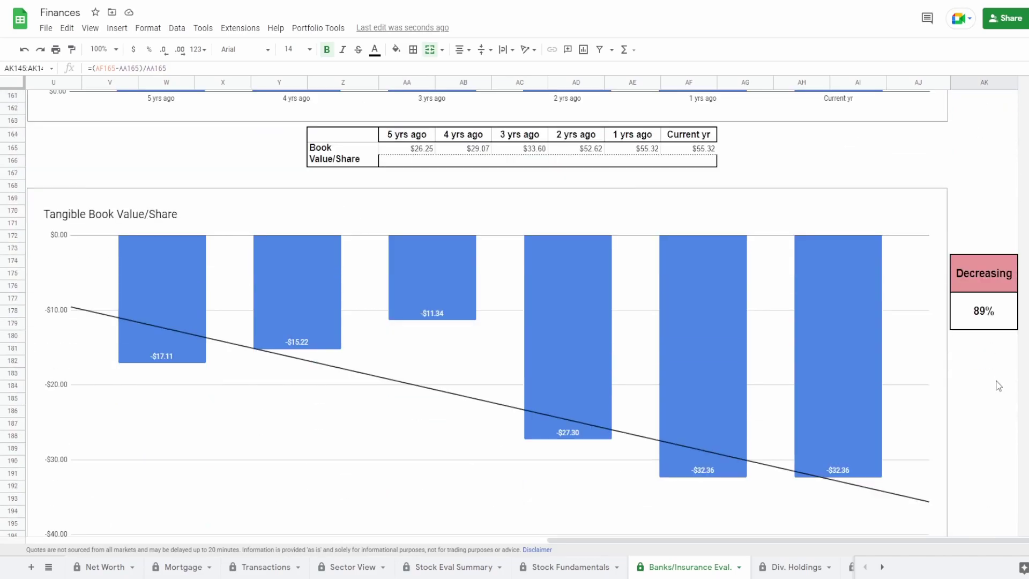
{"action": "scroll", "coordinate": [998, 384], "scroll_direction": "down", "scroll_amount": 2}
{"action": "scroll", "coordinate": [993, 381], "scroll_direction": "down", "scroll_amount": 1}
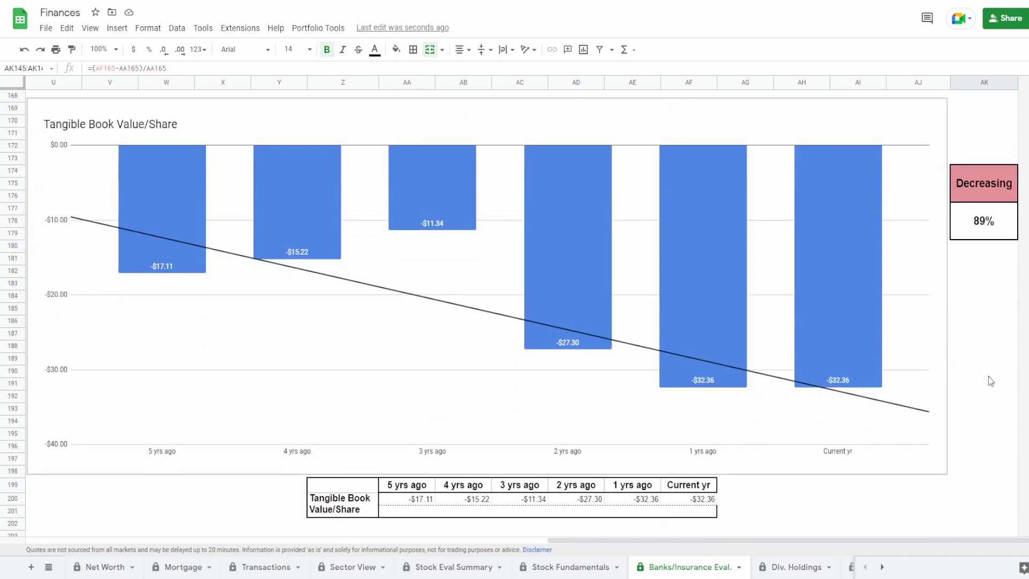
{"action": "left_click", "coordinate": [777, 321]}
{"action": "mouse_move", "coordinate": [576, 286]}
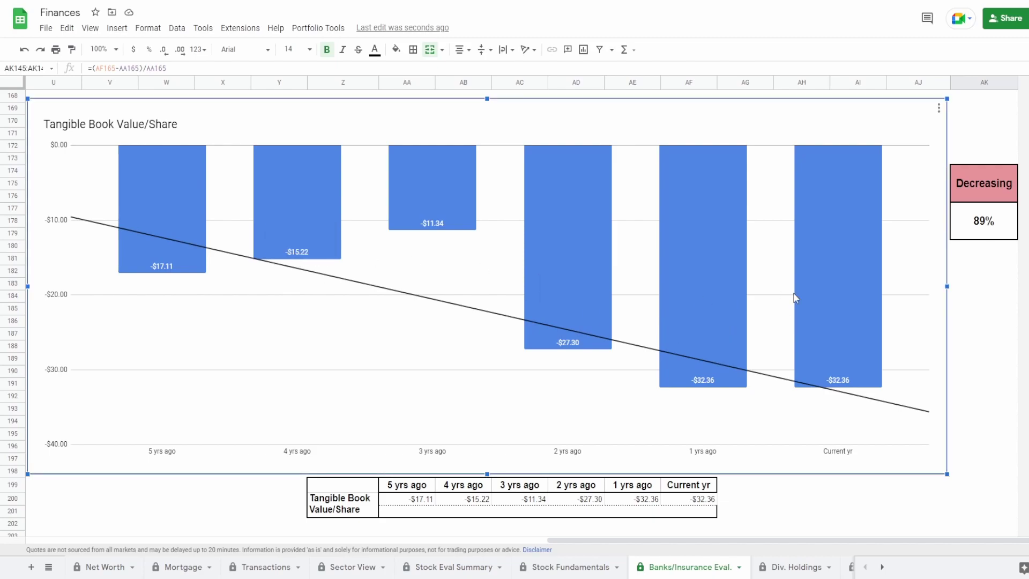
{"action": "mouse_move", "coordinate": [824, 303]}
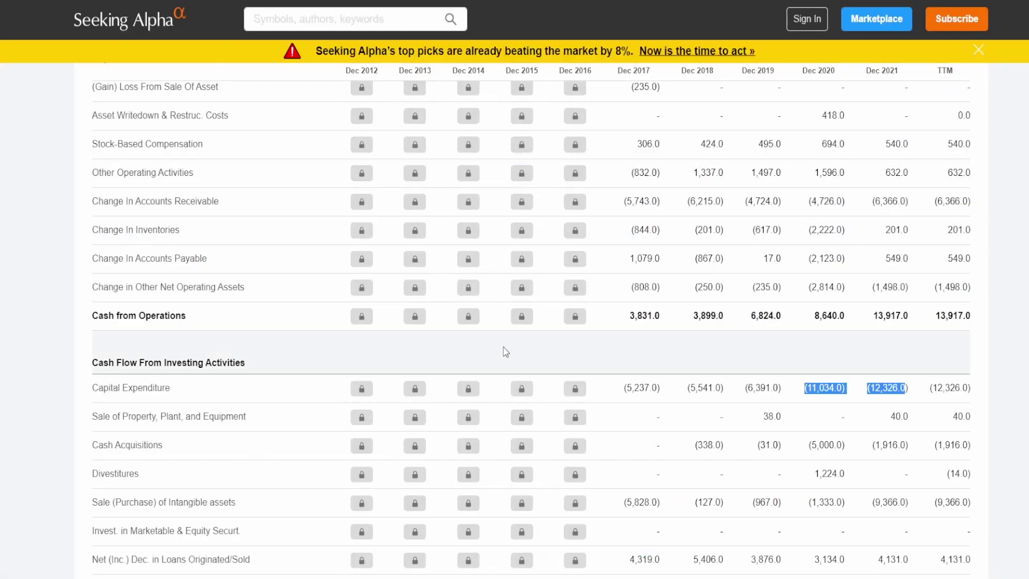
Open Seeking Alpha's TMUS Balance Sheet and scroll to the book value per share rows
{"action": "scroll", "coordinate": [280, 375], "scroll_direction": "up", "scroll_amount": 10}
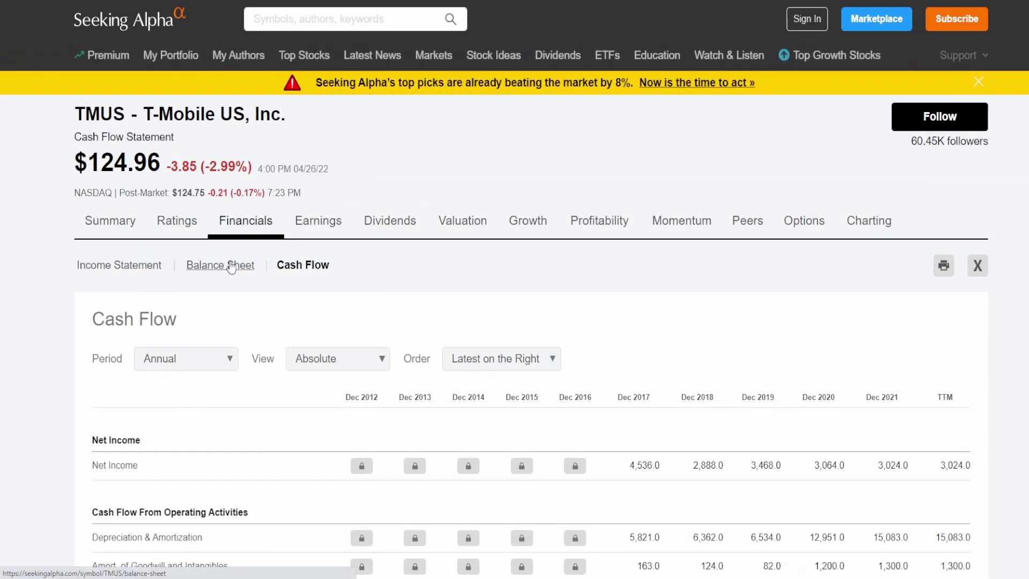
{"action": "left_click", "coordinate": [220, 264]}
{"action": "scroll", "coordinate": [407, 320], "scroll_direction": "down", "scroll_amount": 20}
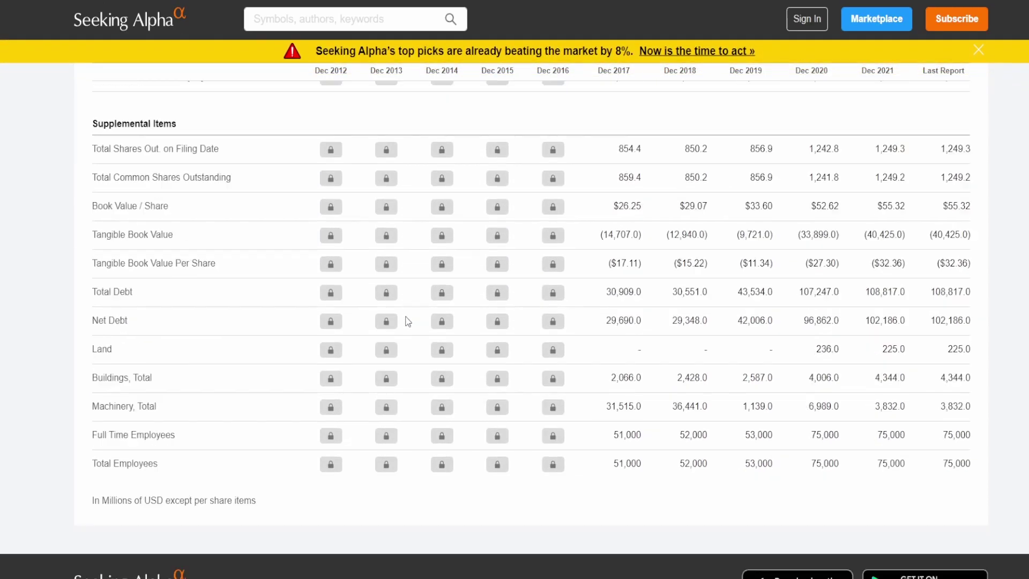
{"action": "scroll", "coordinate": [259, 322], "scroll_direction": "up", "scroll_amount": 1}
{"action": "scroll", "coordinate": [259, 323], "scroll_direction": "down", "scroll_amount": 1}
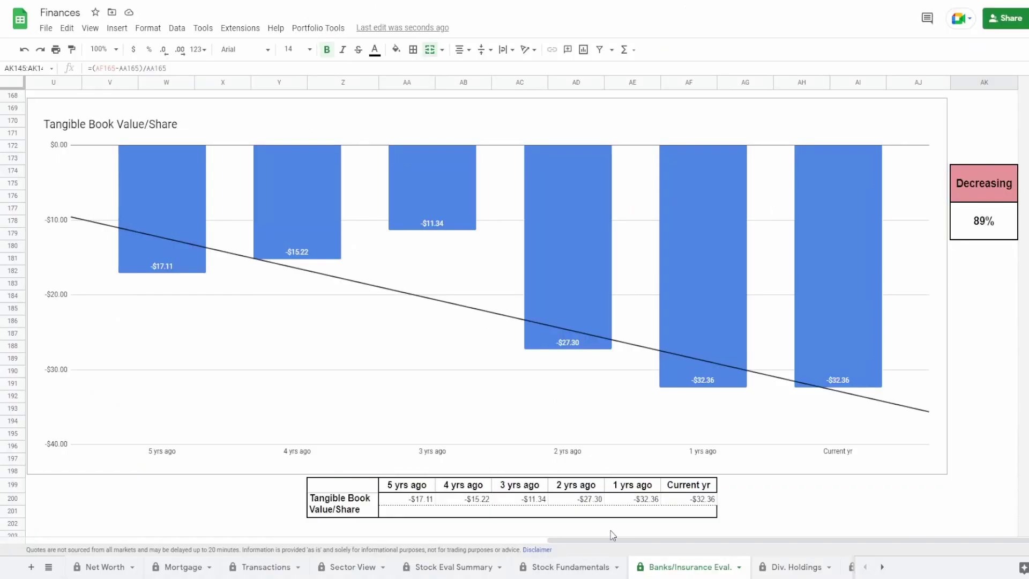
Check the 2.26 Price/Current Book Value ratio, then switch back to Stock Eval Summary
{"action": "scroll", "coordinate": [603, 526], "scroll_direction": "up", "scroll_amount": 8}
{"action": "scroll", "coordinate": [605, 531], "scroll_direction": "up", "scroll_amount": 2}
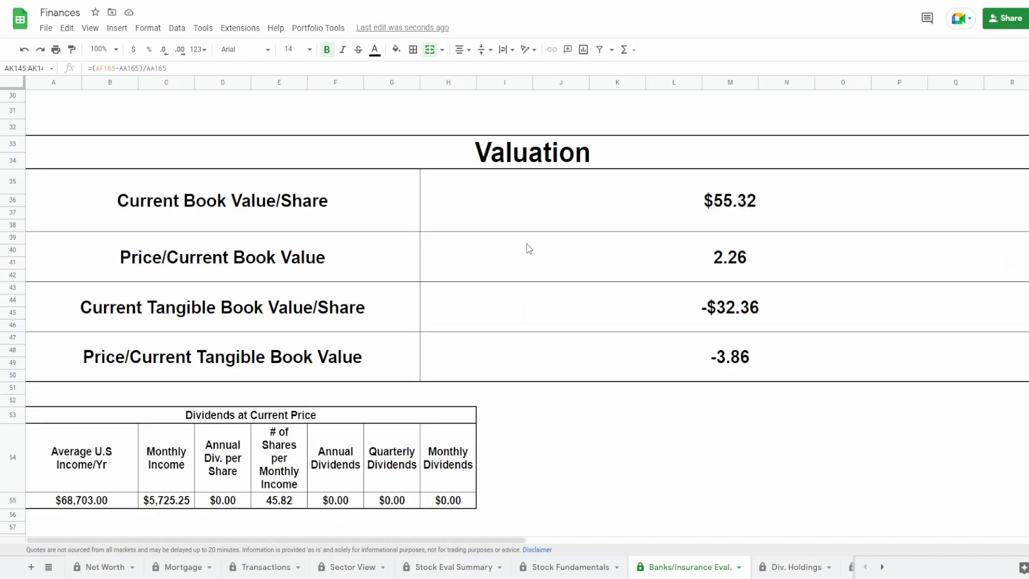
{"action": "left_click", "coordinate": [526, 251]}
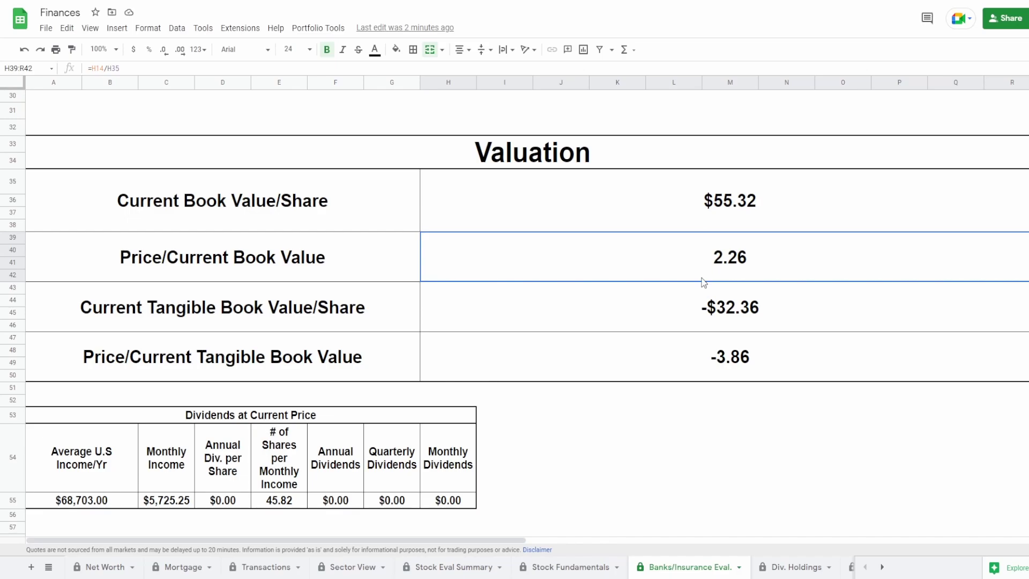
{"action": "key", "text": "ctrl+Page_Up"}
{"action": "key", "text": "ctrl+Page_Up"}
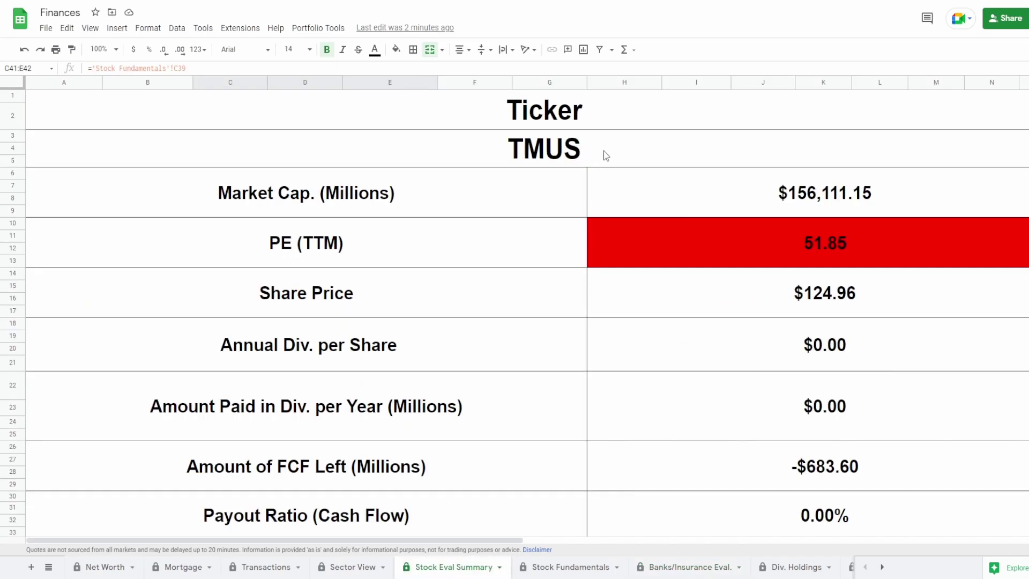
{"action": "left_click_drag", "start_coordinate": [606, 156], "coordinate": [621, 373]}
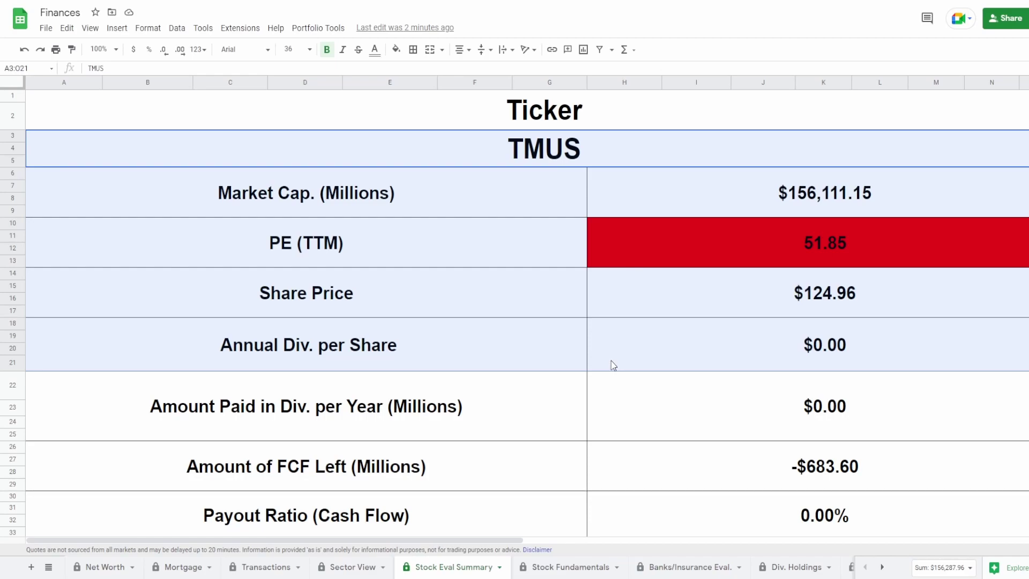
{"action": "left_click", "coordinate": [767, 468]}
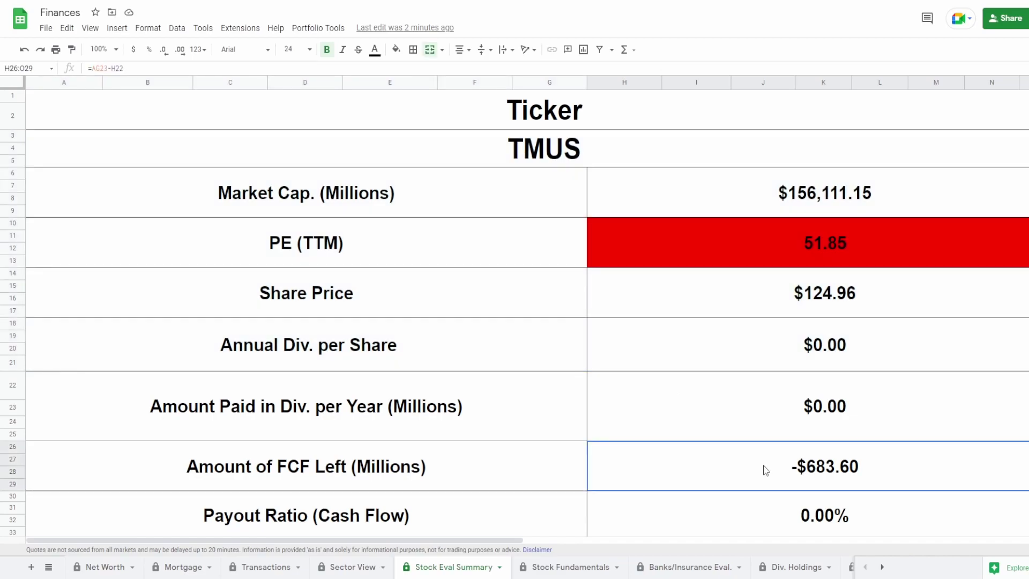
{"action": "left_click", "coordinate": [797, 366]}
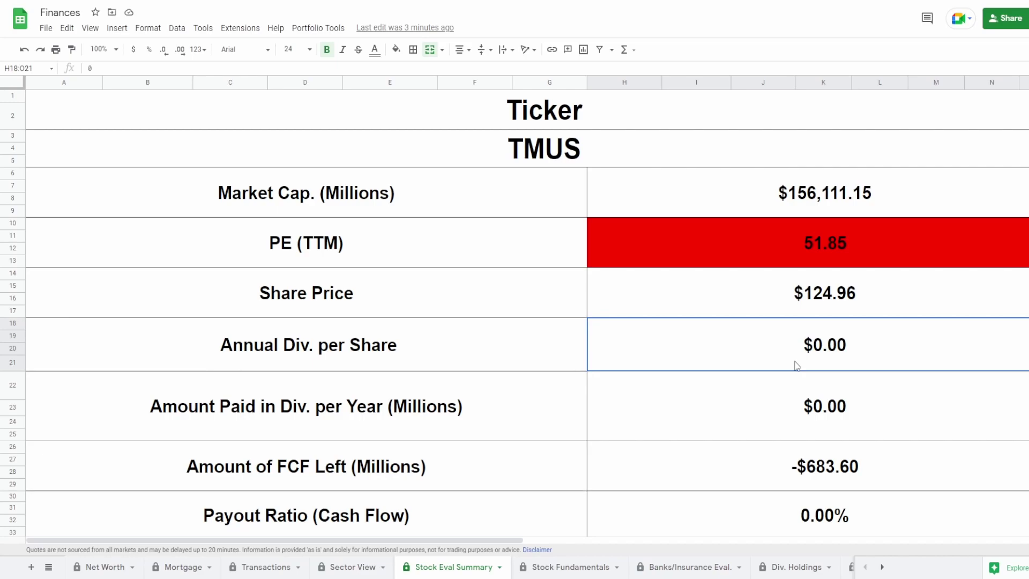
{"action": "left_click", "coordinate": [787, 486]}
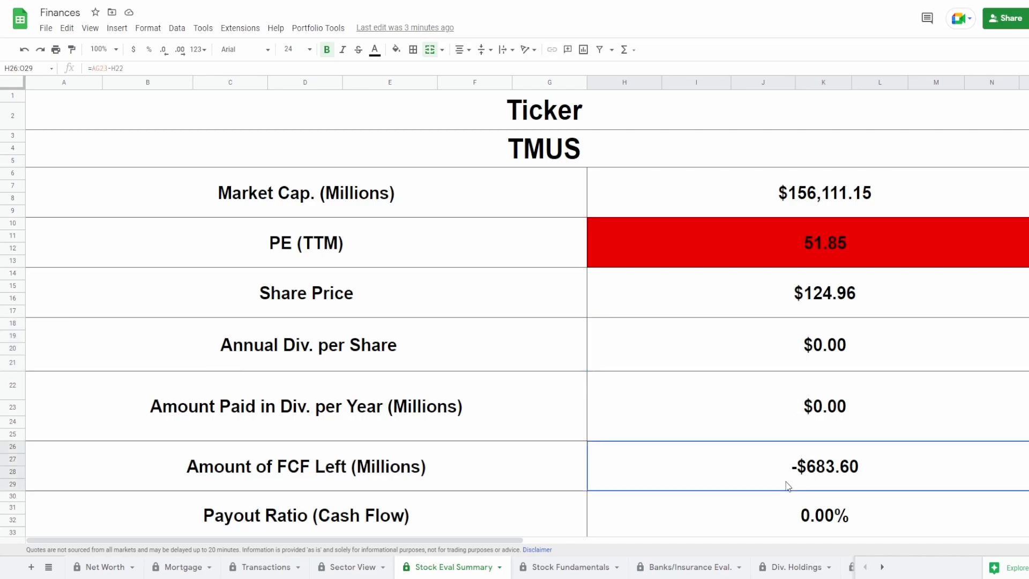